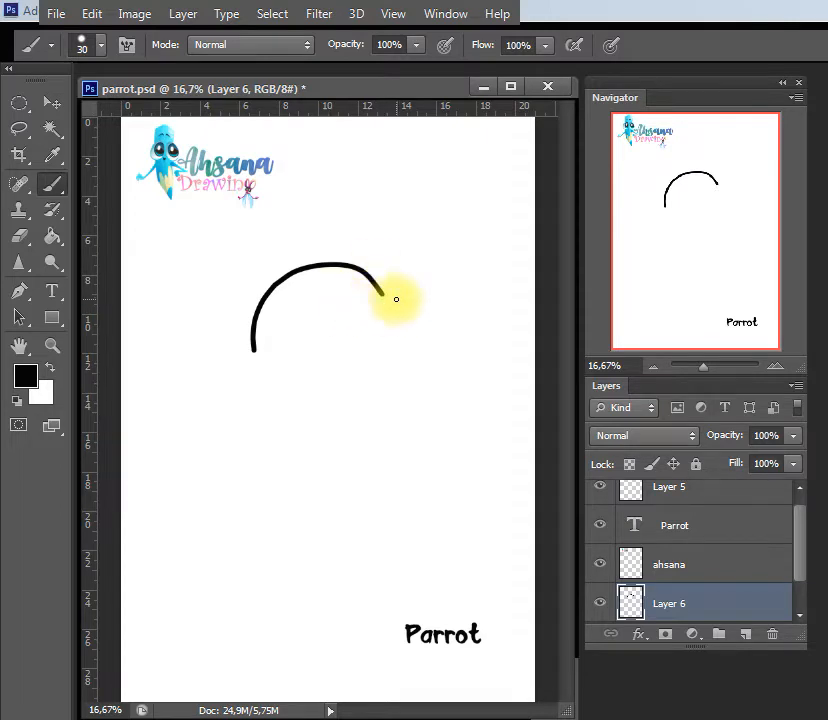
# Draw the beak and the breast curve below it with the 30 px brush, and free-transform the outline to tilt it slightly clockwise
pyautogui.moveTo(380, 297); pyautogui.dragTo(372, 322)
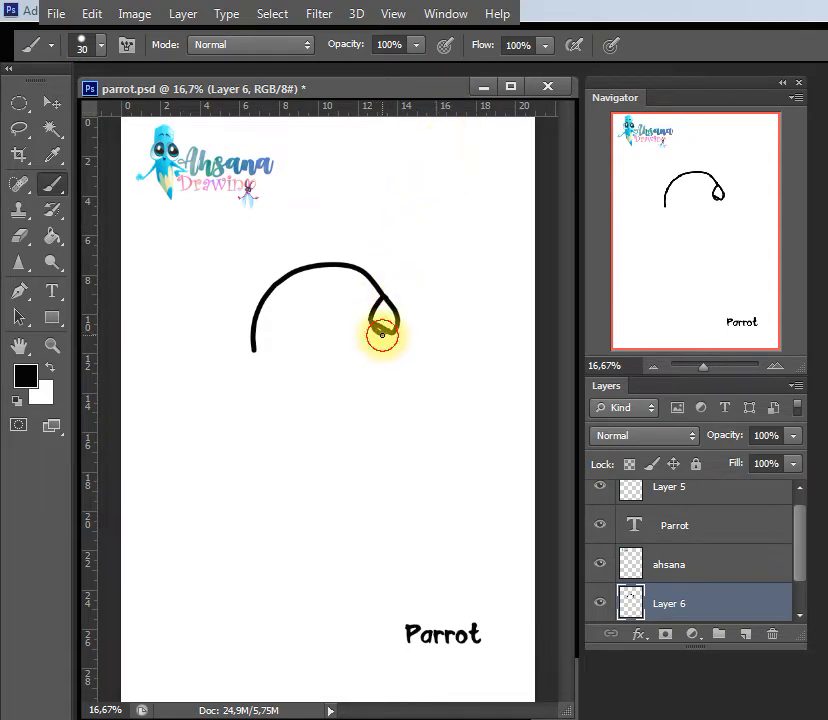
pyautogui.moveTo(381, 334)
pyautogui.mouseDown()
pyautogui.moveTo(392, 373)
pyautogui.moveTo(331, 486)
pyautogui.mouseUp()
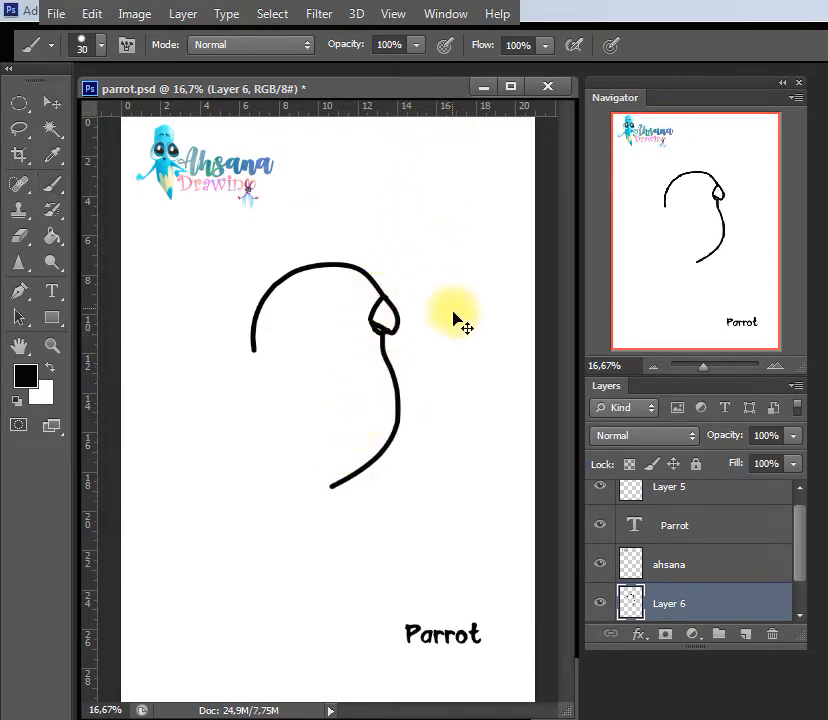
pyautogui.hotkey('ctrl', 't')
pyautogui.moveTo(455, 318)
pyautogui.mouseDown()
pyautogui.moveTo(471, 305)
pyautogui.moveTo(462, 299)
pyautogui.mouseUp()
pyautogui.press('Return')
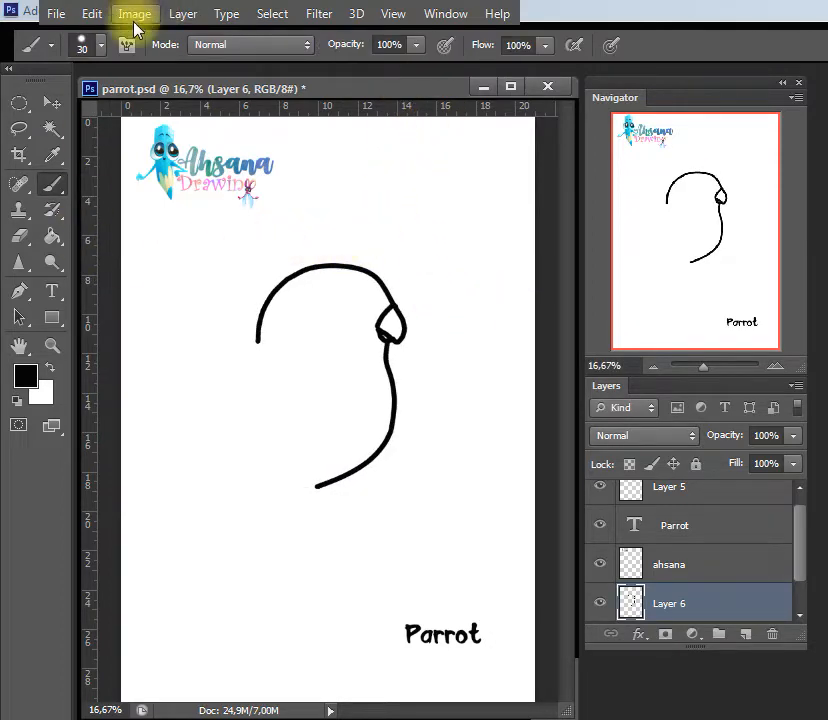
# Warp the outline so the crown bulges upward and the back of the head shifts slightly outward
pyautogui.click(91, 14)
pyautogui.moveTo(200, 386)
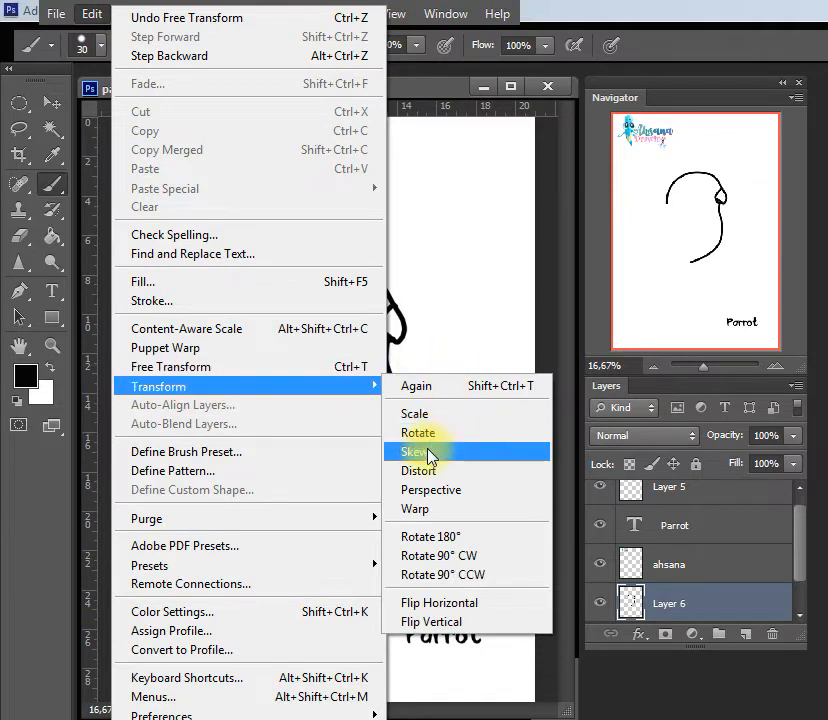
pyautogui.click(416, 508)
pyautogui.moveTo(308, 265); pyautogui.dragTo(314, 238)
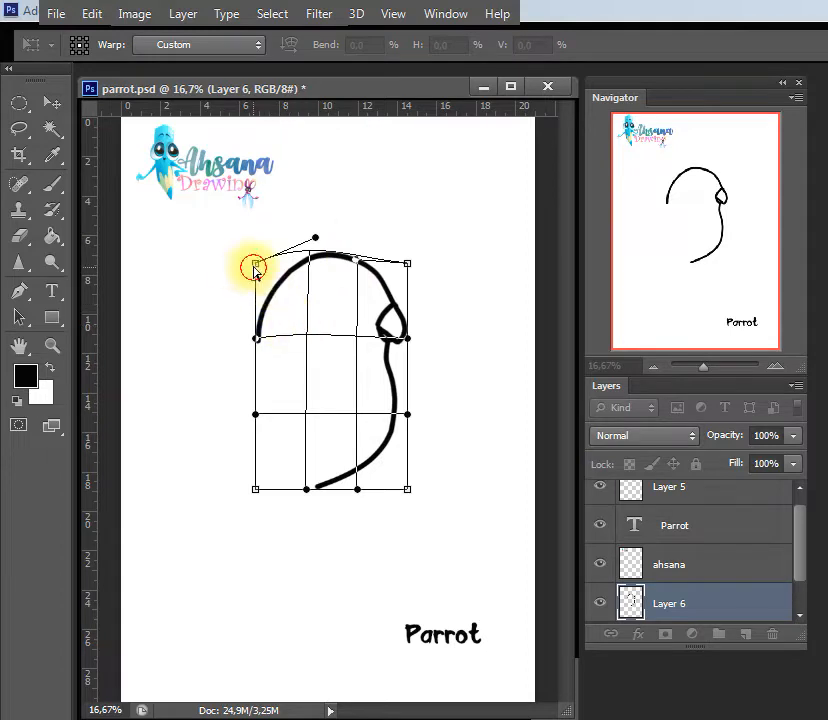
pyautogui.moveTo(255, 263); pyautogui.dragTo(242, 260)
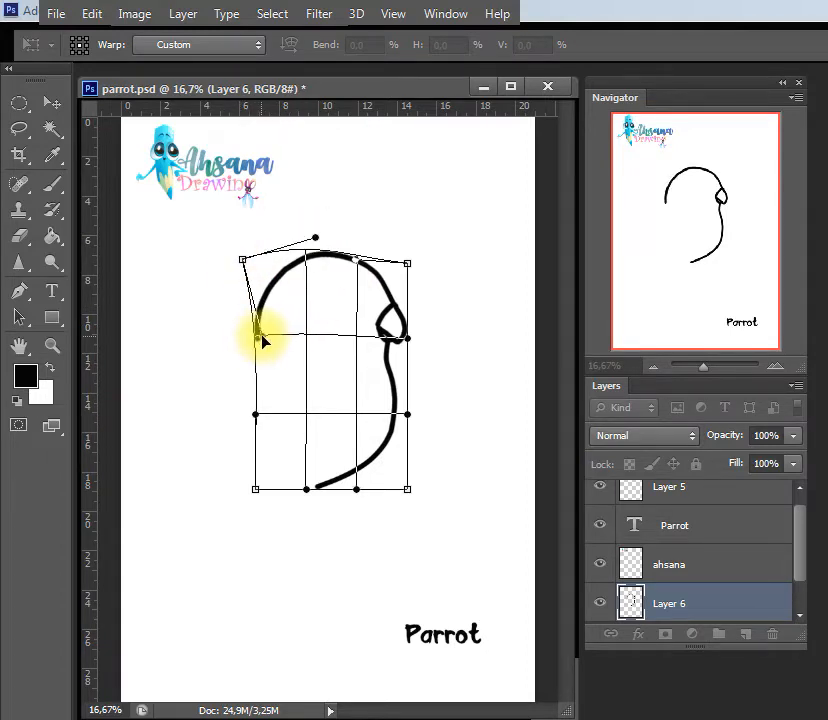
pyautogui.press('Return')
# Draw the folded wing from the back of the neck and the pointed tail below it, ending in the rear thigh curve
pyautogui.press('b')
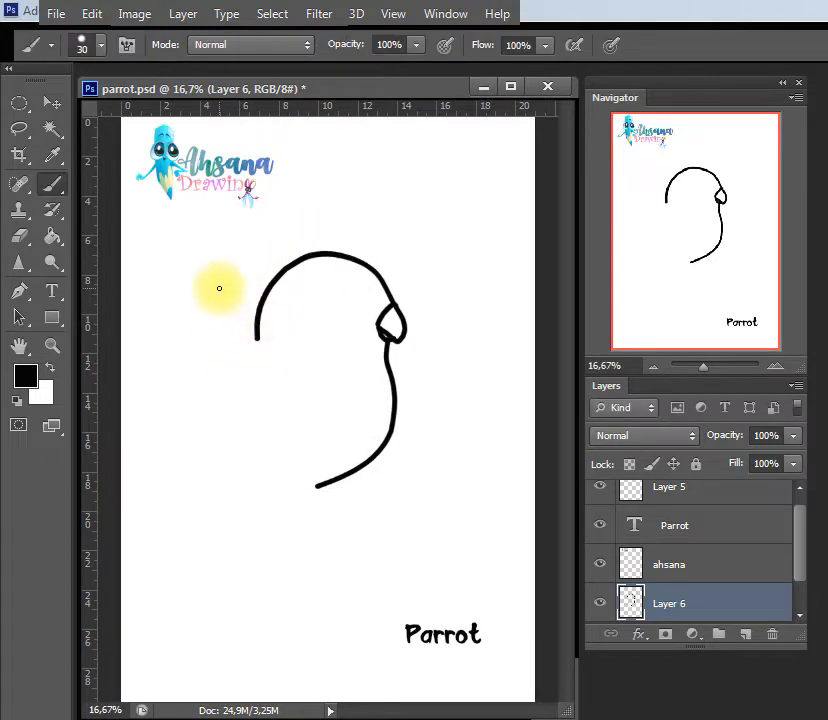
pyautogui.moveTo(255, 338)
pyautogui.mouseDown()
pyautogui.moveTo(197, 441)
pyautogui.moveTo(207, 406)
pyautogui.moveTo(223, 419)
pyautogui.moveTo(265, 389)
pyautogui.mouseUp()
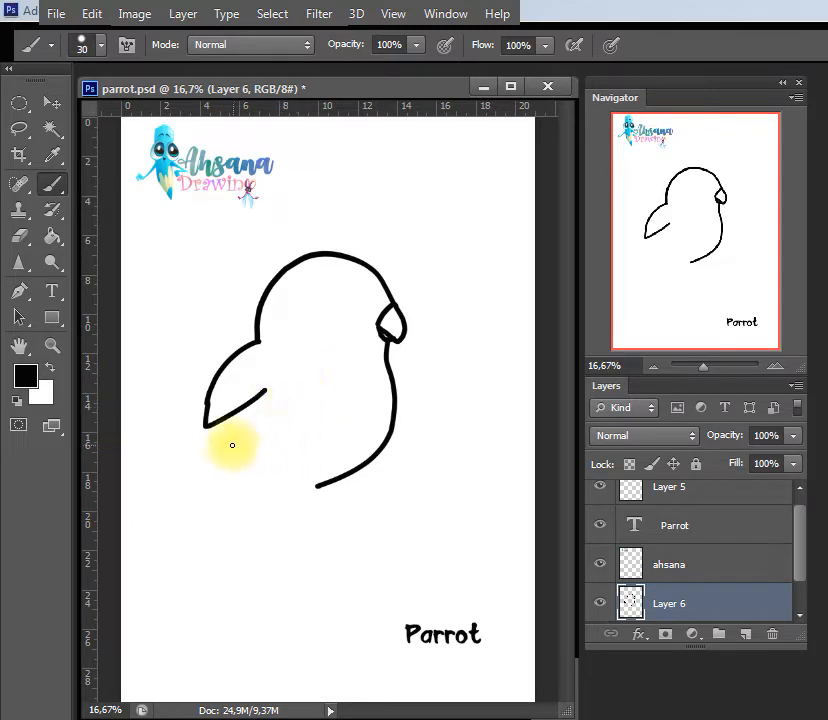
pyautogui.moveTo(212, 418)
pyautogui.mouseDown()
pyautogui.moveTo(216, 426)
pyautogui.moveTo(176, 495)
pyautogui.mouseUp()
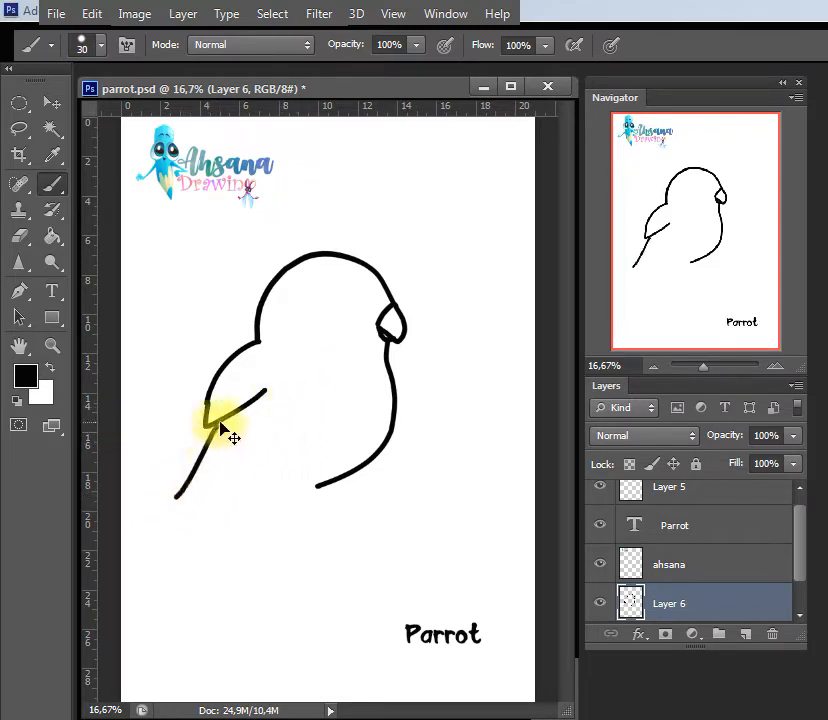
pyautogui.moveTo(210, 427)
pyautogui.mouseDown()
pyautogui.moveTo(168, 505)
pyautogui.moveTo(240, 496)
pyautogui.mouseUp()
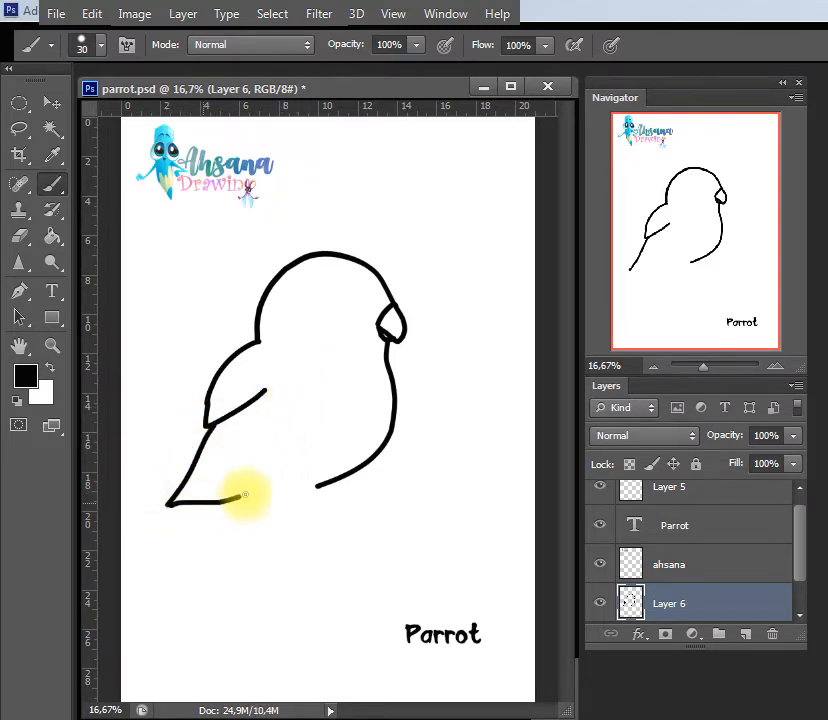
pyautogui.hotkey('ctrl', 'z')
pyautogui.moveTo(163, 506); pyautogui.dragTo(231, 499)
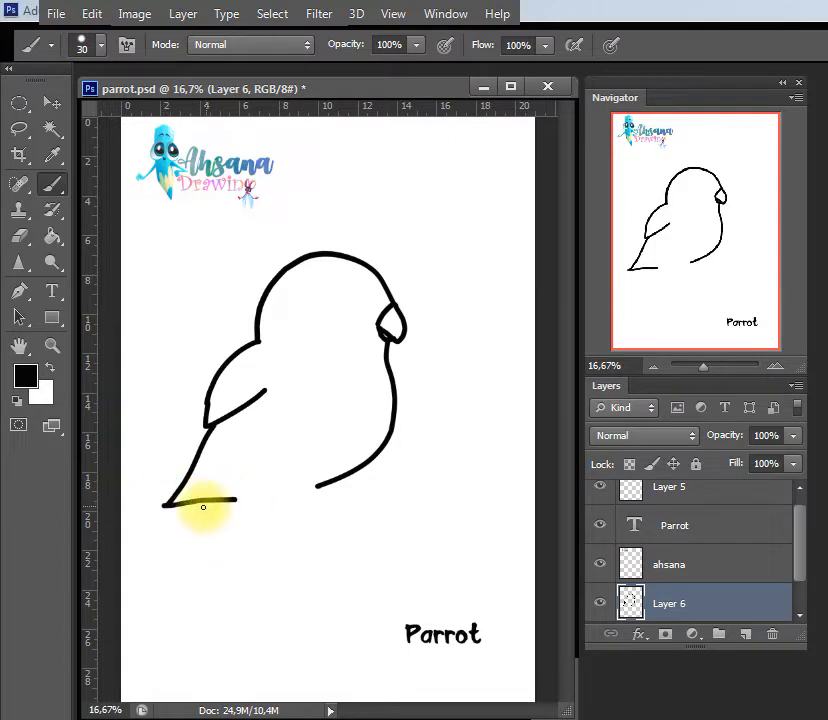
pyautogui.hotkey('ctrl', 'z')
pyautogui.moveTo(166, 505)
pyautogui.mouseDown()
pyautogui.moveTo(256, 506)
pyautogui.moveTo(275, 477)
pyautogui.mouseUp()
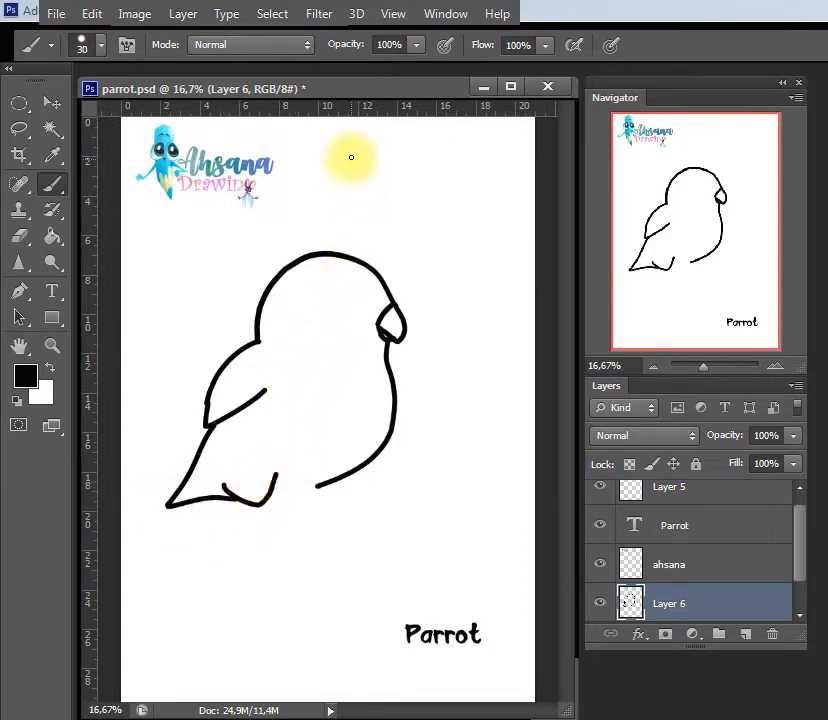
# Erase the lower part of the wing and redraw it longer, with its tip reaching down to the tail
pyautogui.press('e')
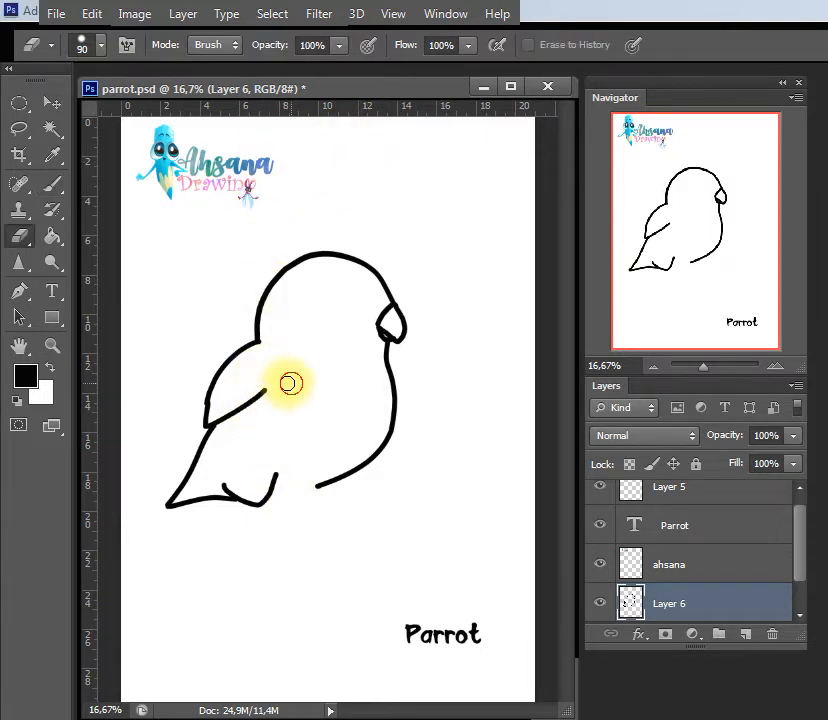
pyautogui.moveTo(290, 384)
pyautogui.mouseDown()
pyautogui.moveTo(204, 425)
pyautogui.moveTo(220, 418)
pyautogui.moveTo(211, 402)
pyautogui.moveTo(201, 419)
pyautogui.moveTo(205, 377)
pyautogui.moveTo(212, 398)
pyautogui.moveTo(190, 436)
pyautogui.mouseUp()
pyautogui.press('b')
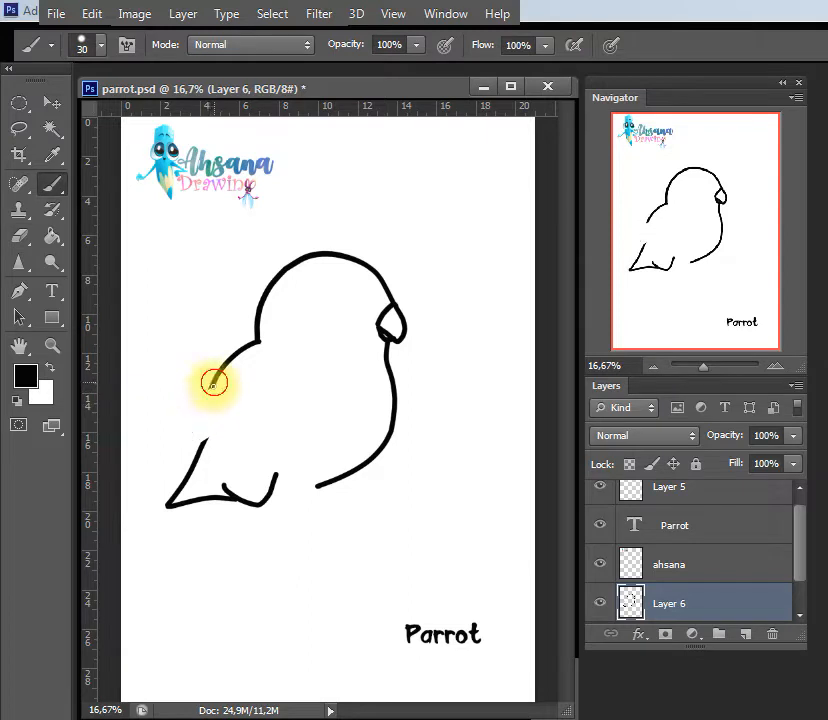
pyautogui.moveTo(213, 385); pyautogui.dragTo(216, 442)
pyautogui.hotkey('ctrl', 'z')
pyautogui.moveTo(212, 385)
pyautogui.mouseDown()
pyautogui.moveTo(199, 442)
pyautogui.moveTo(265, 405)
pyautogui.mouseUp()
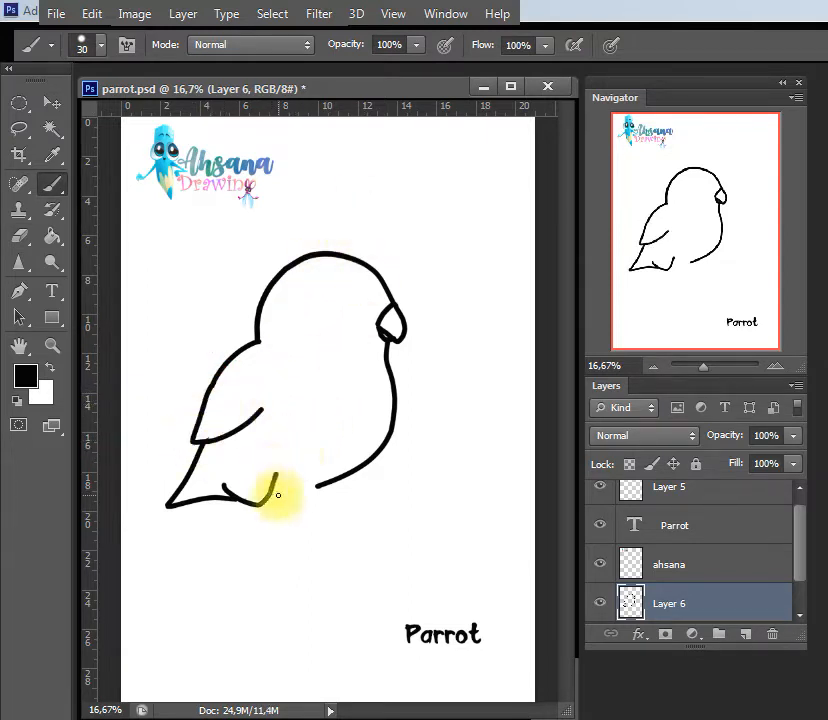
# Close the belly line with two clawed legs beneath it, and paint a solid black oval eye using a 125 px brush
pyautogui.moveTo(274, 493); pyautogui.dragTo(327, 482)
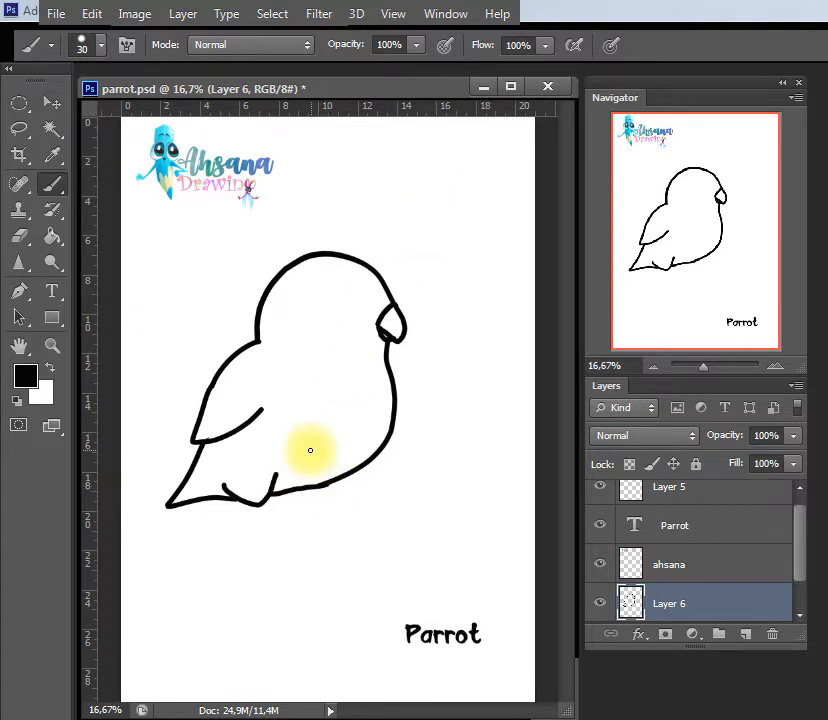
pyautogui.moveTo(252, 508)
pyautogui.mouseDown()
pyautogui.moveTo(258, 535)
pyautogui.moveTo(288, 547)
pyautogui.moveTo(249, 543)
pyautogui.moveTo(281, 548)
pyautogui.mouseUp()
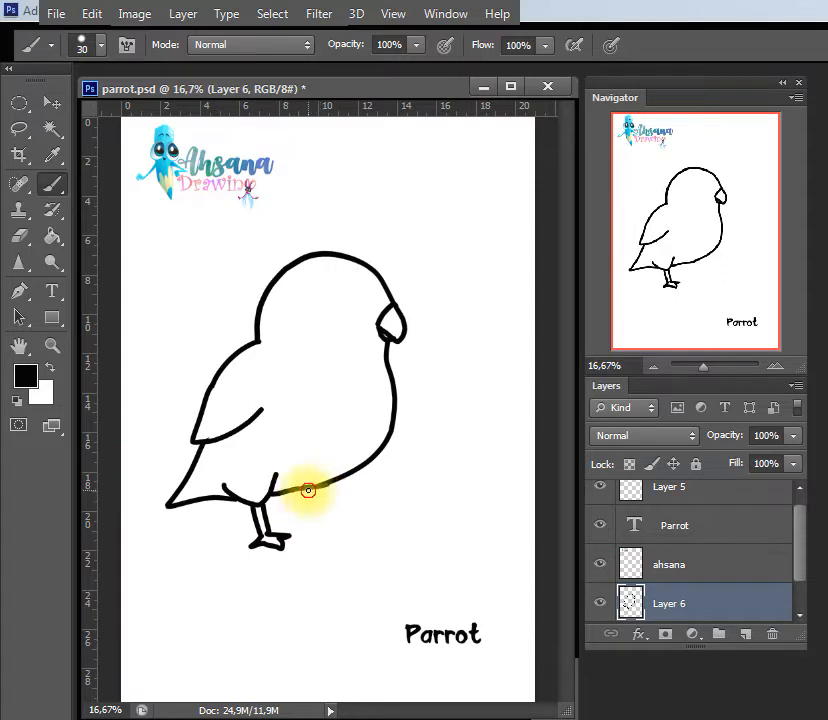
pyautogui.moveTo(308, 490)
pyautogui.mouseDown()
pyautogui.moveTo(346, 479)
pyautogui.moveTo(324, 503)
pyautogui.moveTo(339, 510)
pyautogui.moveTo(334, 525)
pyautogui.moveTo(335, 497)
pyautogui.moveTo(328, 503)
pyautogui.moveTo(337, 504)
pyautogui.moveTo(335, 496)
pyautogui.moveTo(344, 527)
pyautogui.mouseUp()
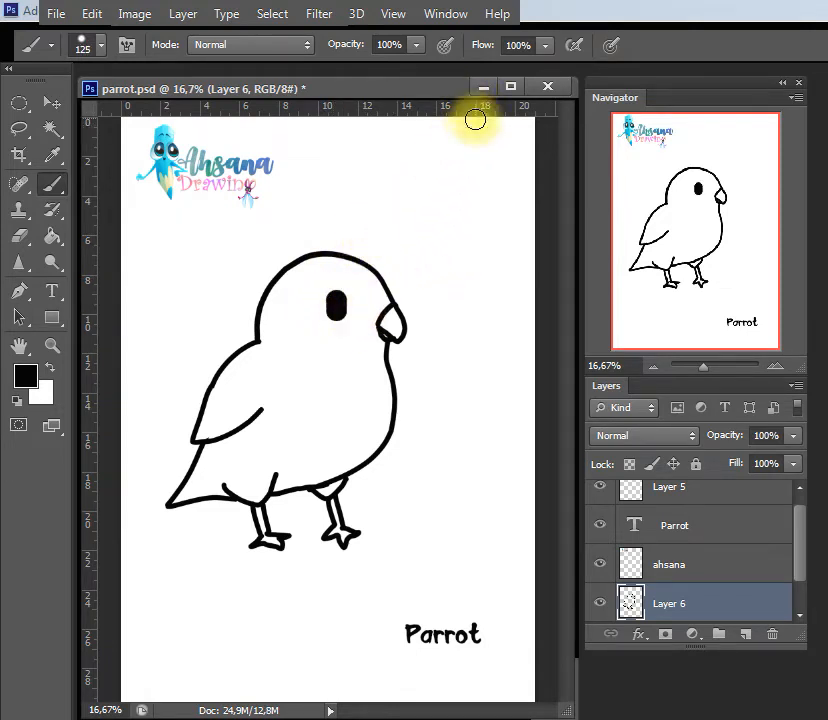
# With the 30 px brush, draw the far wing as a curve in front of the breast and add a feather line inside the near wing
pyautogui.press('[')
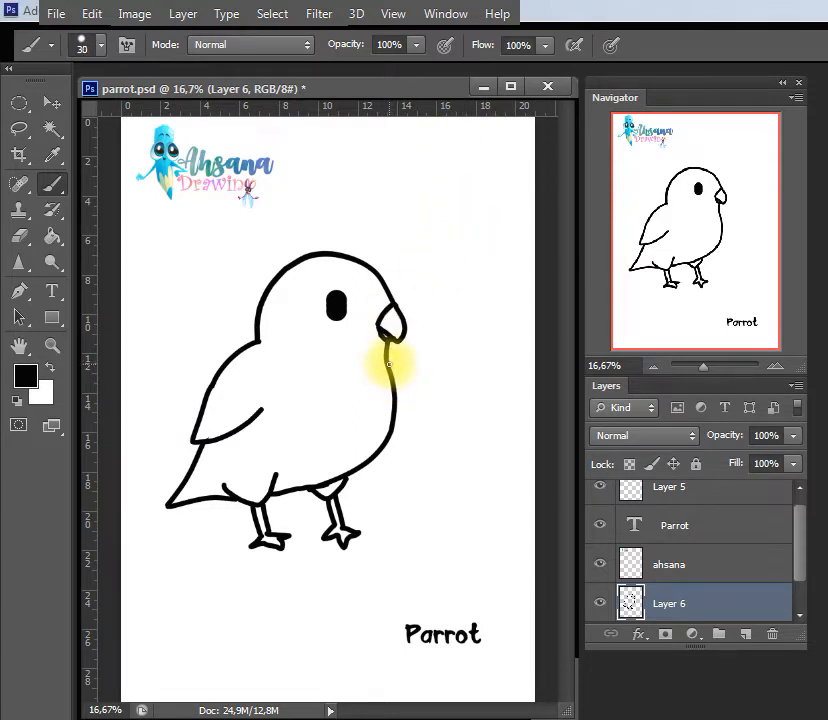
pyautogui.moveTo(389, 365); pyautogui.dragTo(394, 436)
pyautogui.hotkey('ctrl', 'z')
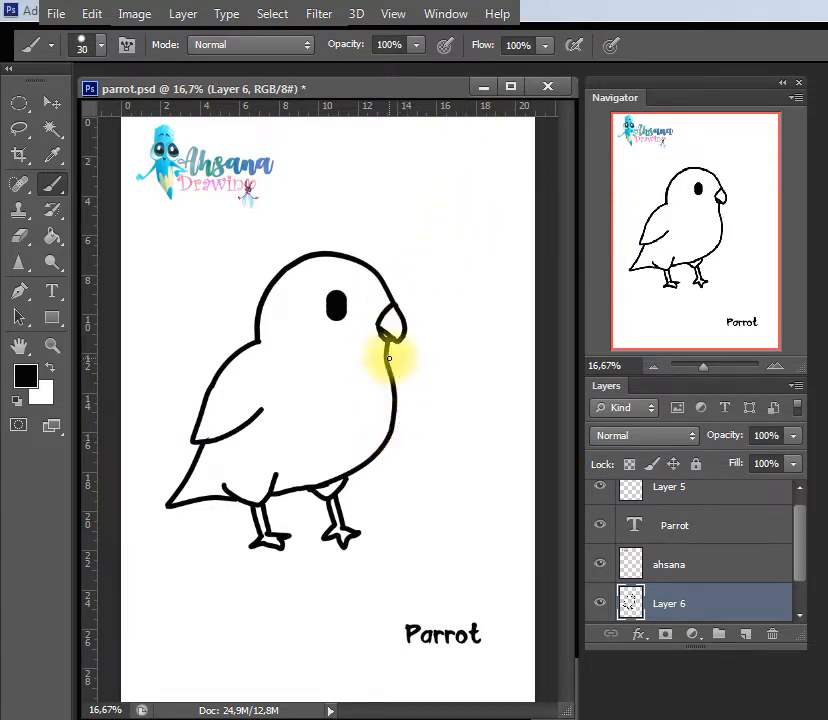
pyautogui.moveTo(388, 356)
pyautogui.mouseDown()
pyautogui.moveTo(409, 402)
pyautogui.moveTo(392, 434)
pyautogui.mouseUp()
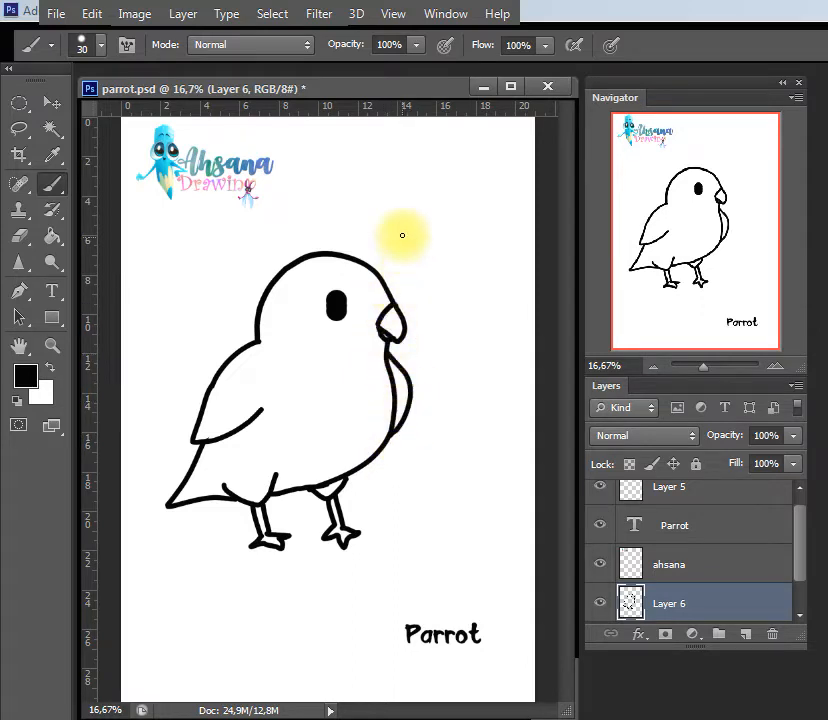
pyautogui.moveTo(262, 409); pyautogui.dragTo(275, 398)
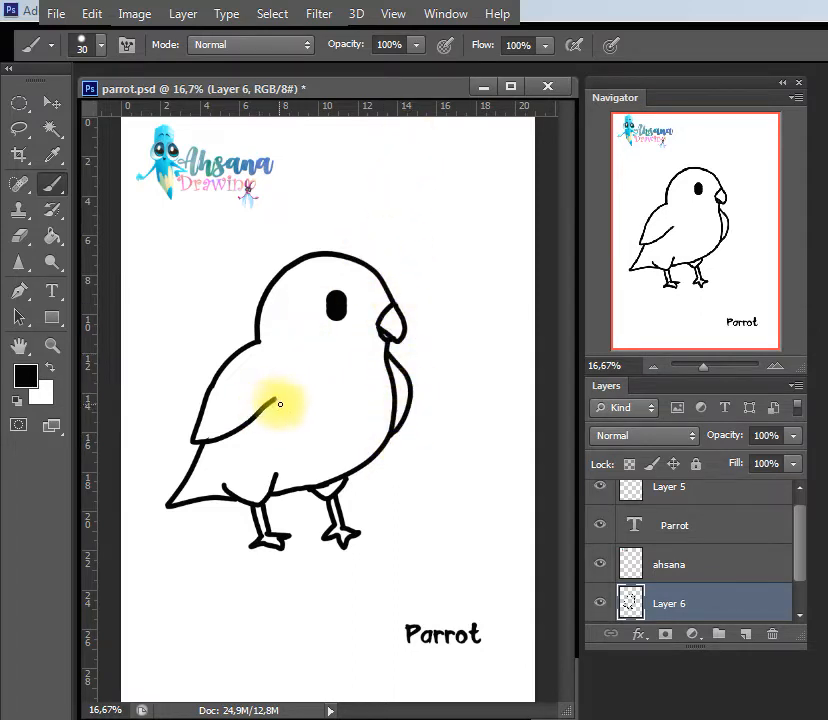
pyautogui.moveTo(203, 417); pyautogui.dragTo(245, 400)
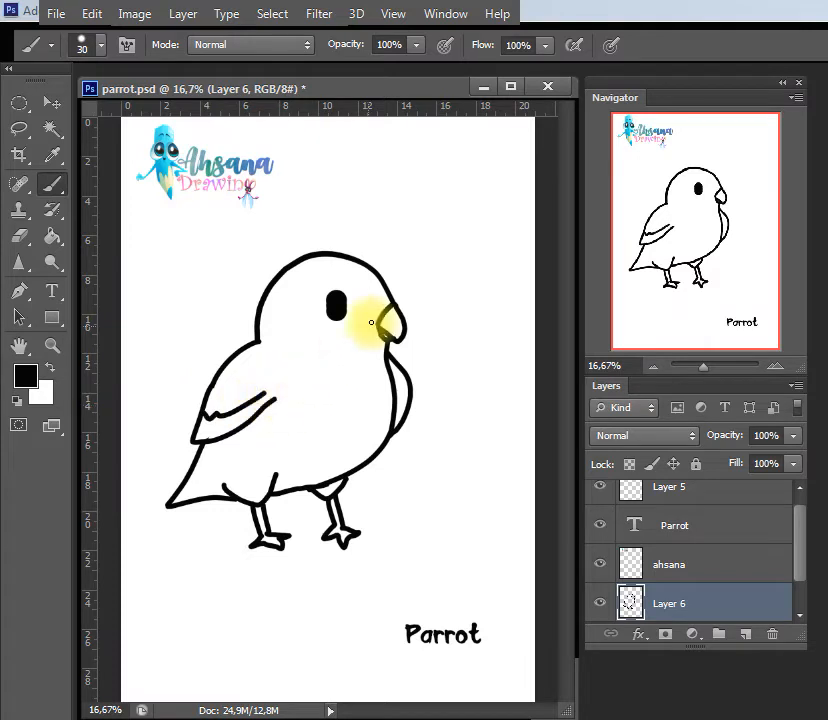
# Move the parrot drawing to the right so it sits nearer the middle of the page
pyautogui.press('v')
pyautogui.moveTo(349, 368); pyautogui.dragTo(383, 370)
pyautogui.press('b')
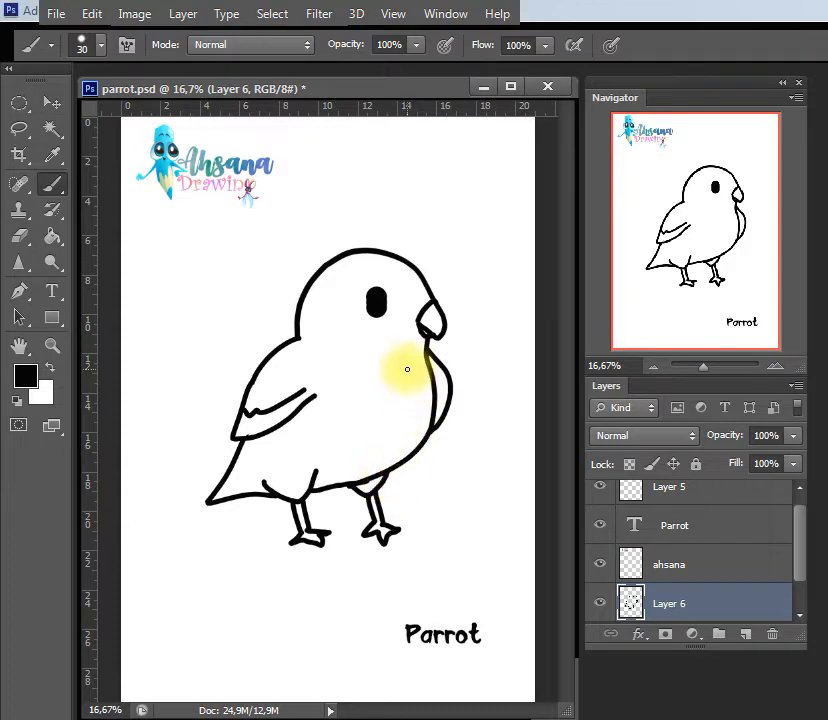
# Erase the tail's lower edge and redraw the tail longer, with a curved underside joining the rear thigh
pyautogui.press('e')
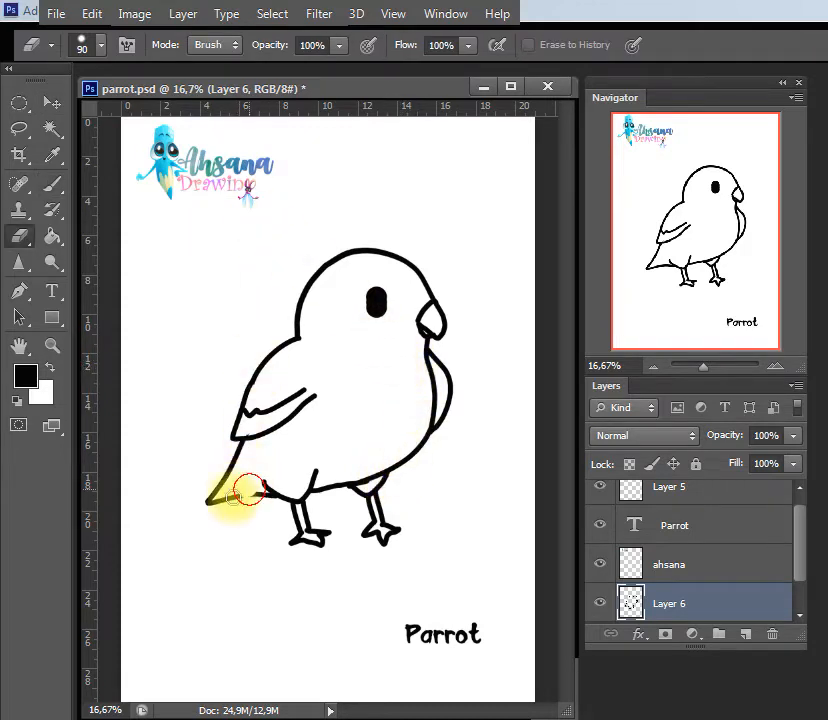
pyautogui.moveTo(236, 495); pyautogui.dragTo(265, 500)
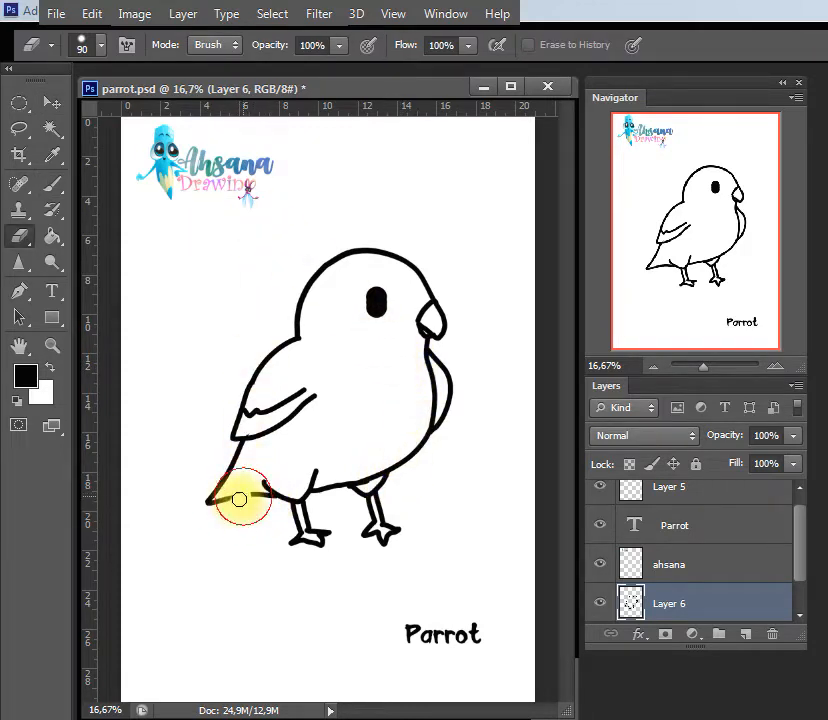
pyautogui.moveTo(209, 511); pyautogui.dragTo(256, 500)
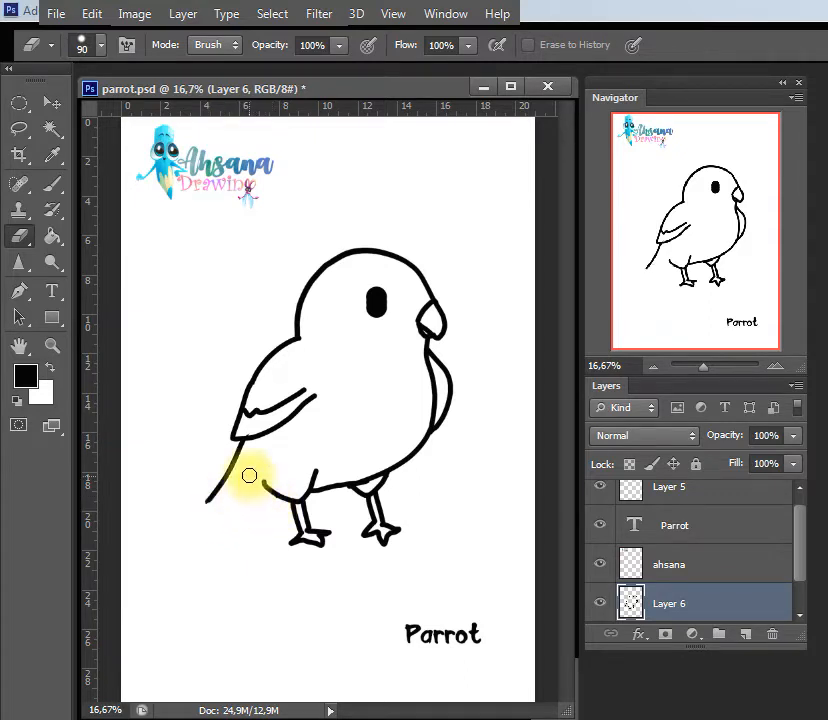
pyautogui.press('b')
pyautogui.moveTo(207, 502)
pyautogui.mouseDown()
pyautogui.moveTo(247, 515)
pyautogui.moveTo(273, 495)
pyautogui.mouseUp()
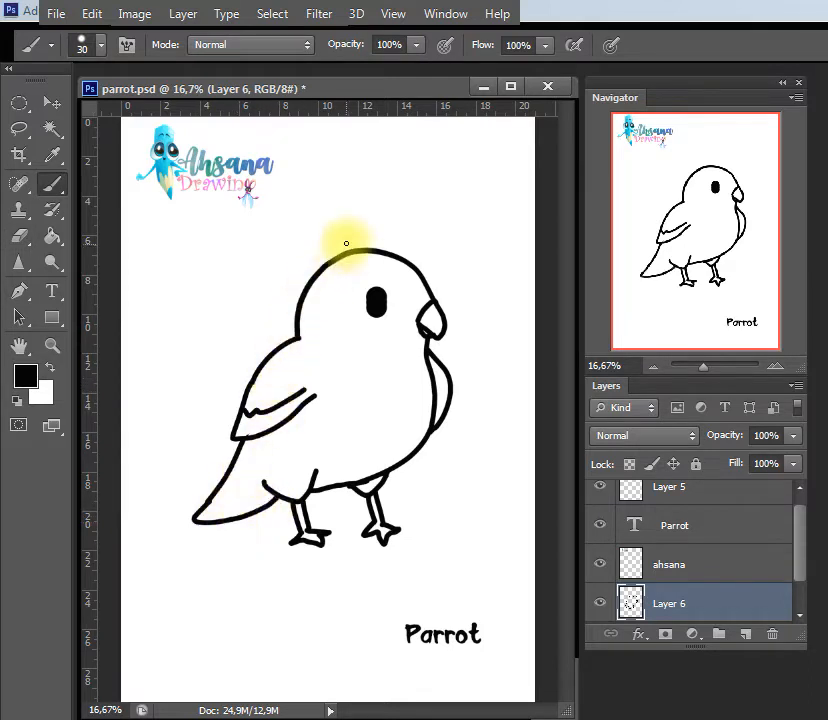
# Erase the beak and redraw it rounder with a separate lower beak, reshaping the forehead line to meet it
pyautogui.press('e')
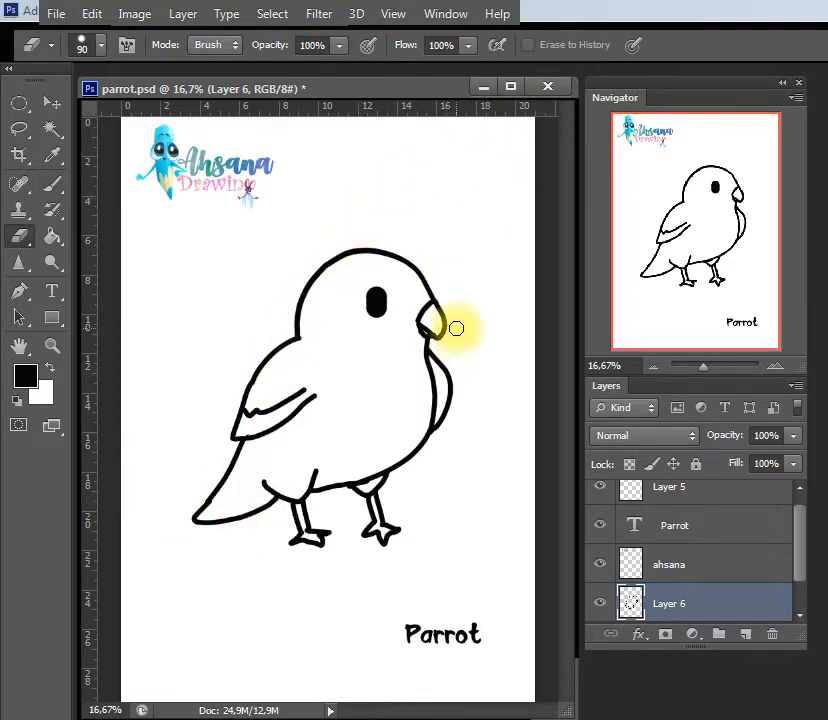
pyautogui.moveTo(438, 313)
pyautogui.mouseDown()
pyautogui.moveTo(436, 282)
pyautogui.moveTo(421, 323)
pyautogui.moveTo(443, 339)
pyautogui.moveTo(447, 120)
pyautogui.moveTo(417, 284)
pyautogui.moveTo(426, 287)
pyautogui.moveTo(432, 331)
pyautogui.mouseUp()
pyautogui.press('b')
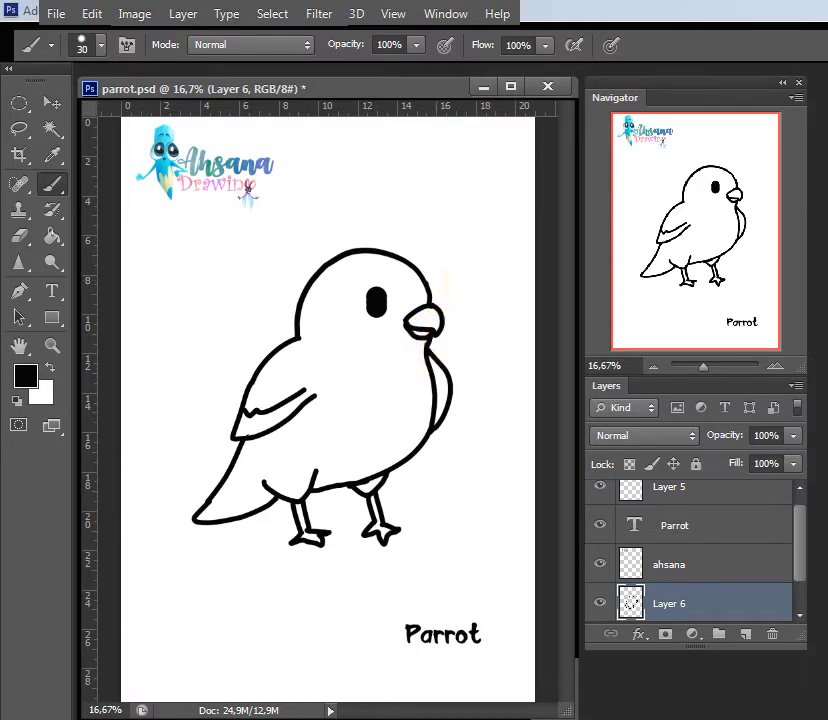
# Set the brush to 10 px and draw a thin face-marking line from the crown behind the eye down across the breast
pyautogui.moveTo(397, 89); pyautogui.dragTo(394, 88)
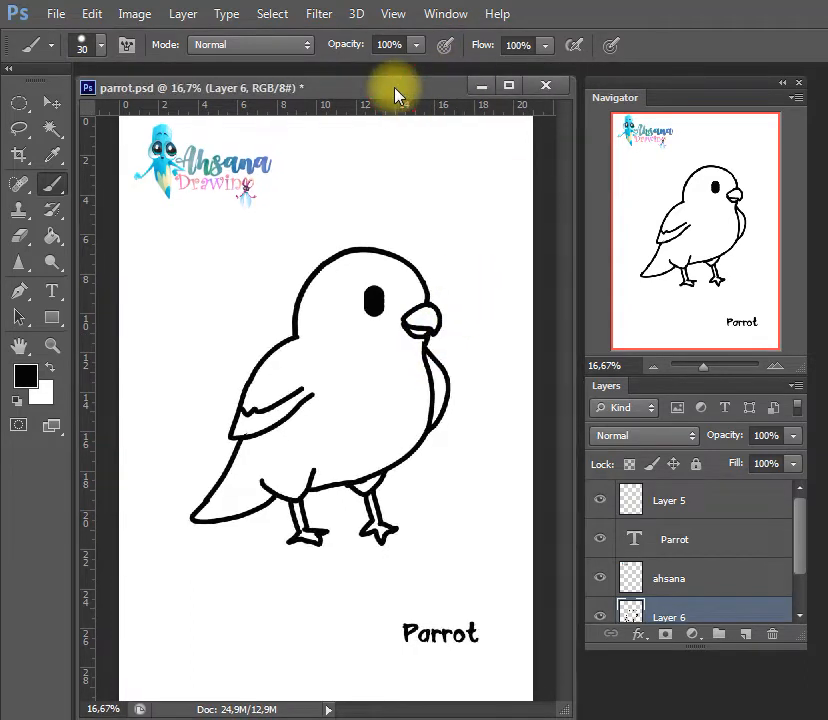
pyautogui.press('w')
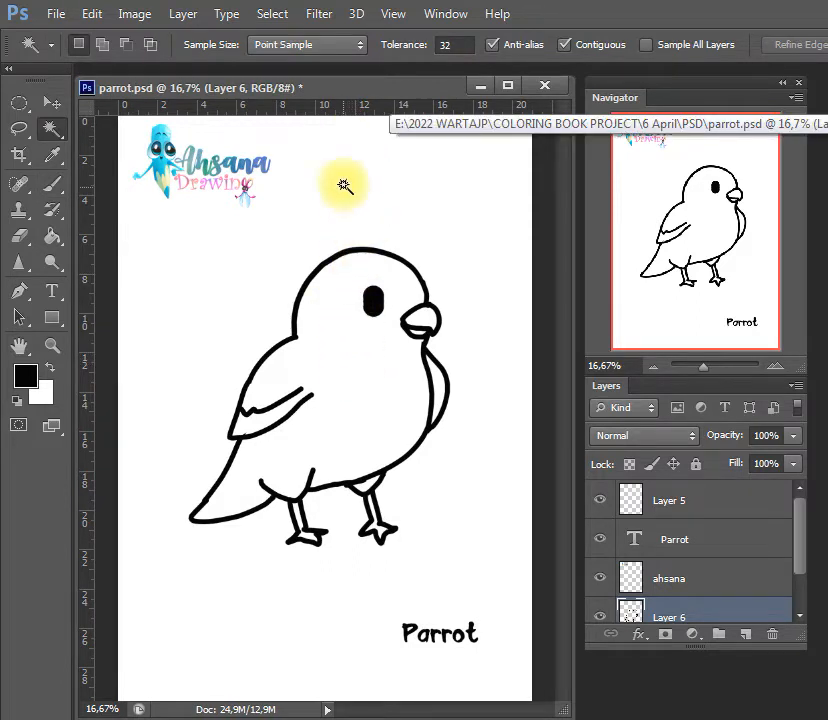
pyautogui.press('b')
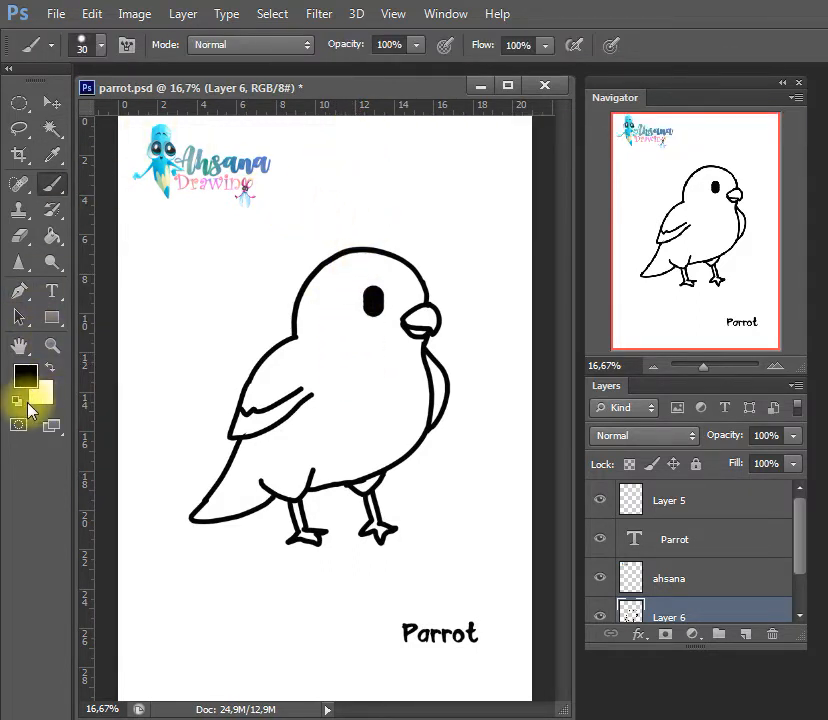
pyautogui.press('[')
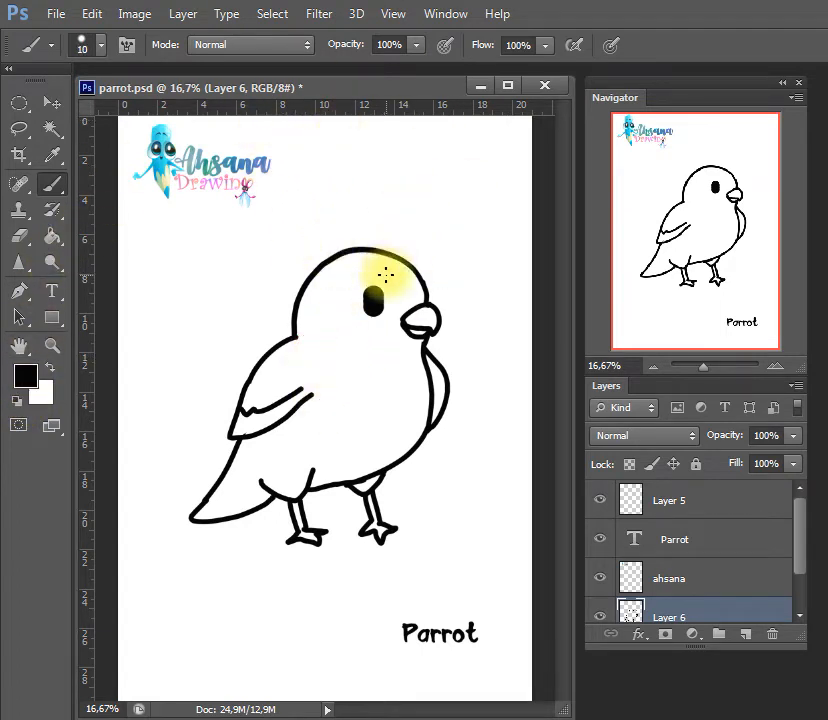
pyautogui.moveTo(356, 250)
pyautogui.mouseDown()
pyautogui.moveTo(326, 296)
pyautogui.moveTo(313, 338)
pyautogui.moveTo(328, 337)
pyautogui.moveTo(350, 367)
pyautogui.moveTo(406, 391)
pyautogui.mouseUp()
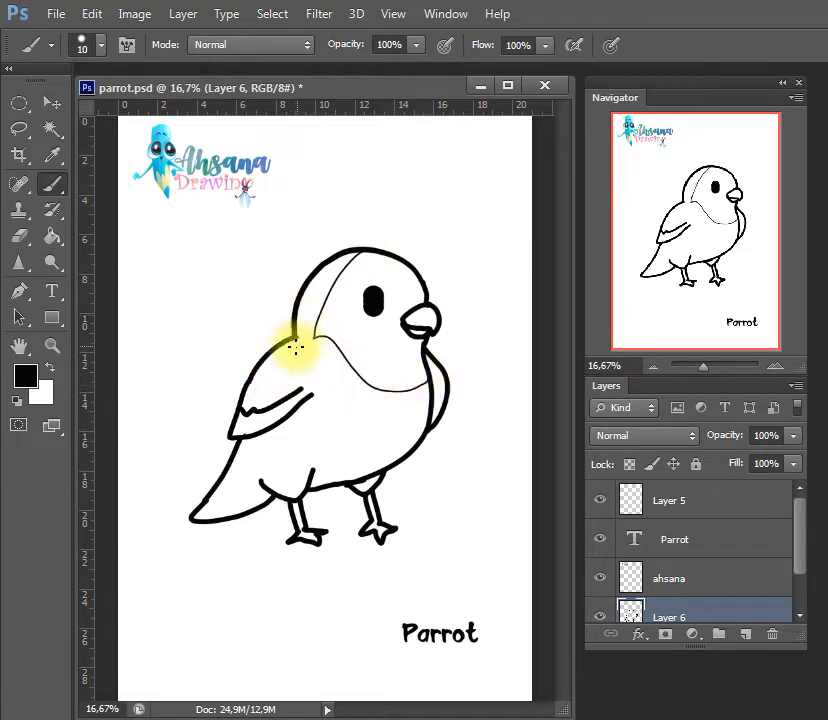
# Draw a thin curved wing line from the shoulder down to the tail base, and a thin ring around the pupil
pyautogui.moveTo(287, 343)
pyautogui.mouseDown()
pyautogui.moveTo(291, 439)
pyautogui.moveTo(225, 474)
pyautogui.mouseUp()
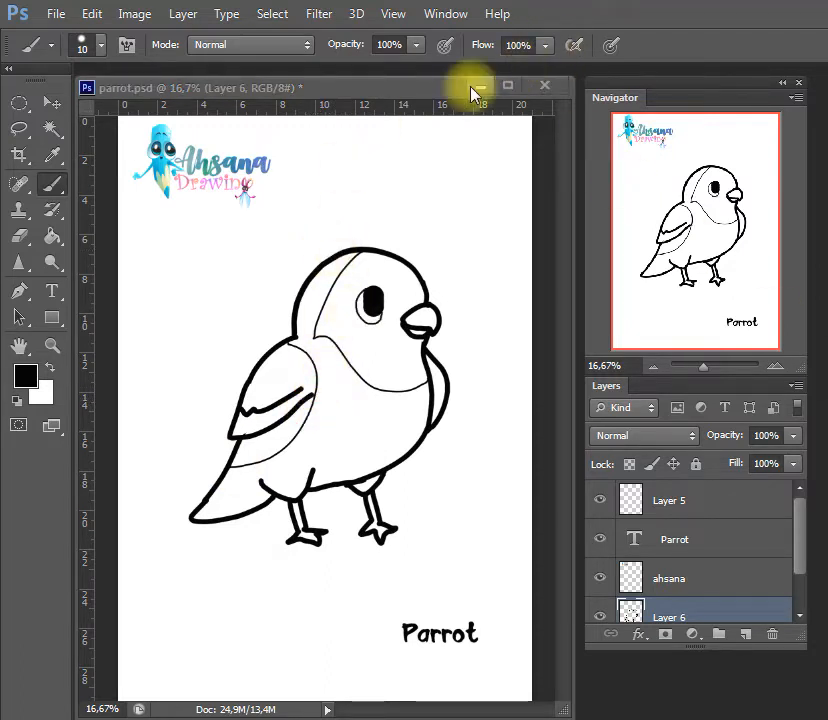
pyautogui.click(372, 88)
# Select the face area in front of the thin marking line and fill it with salmon fe7a65
pyautogui.press('w')
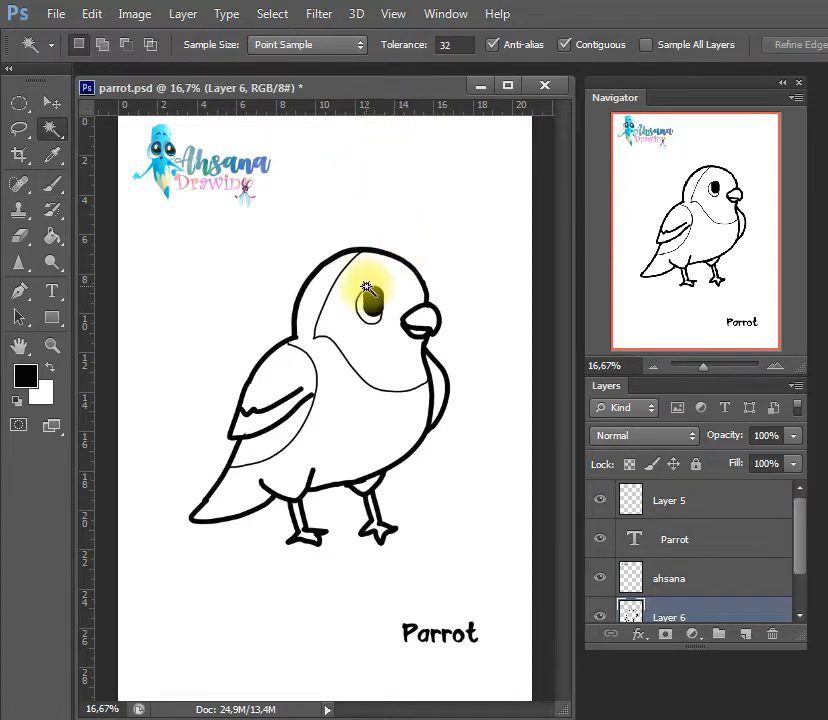
pyautogui.click(379, 351)
pyautogui.click(43, 391)
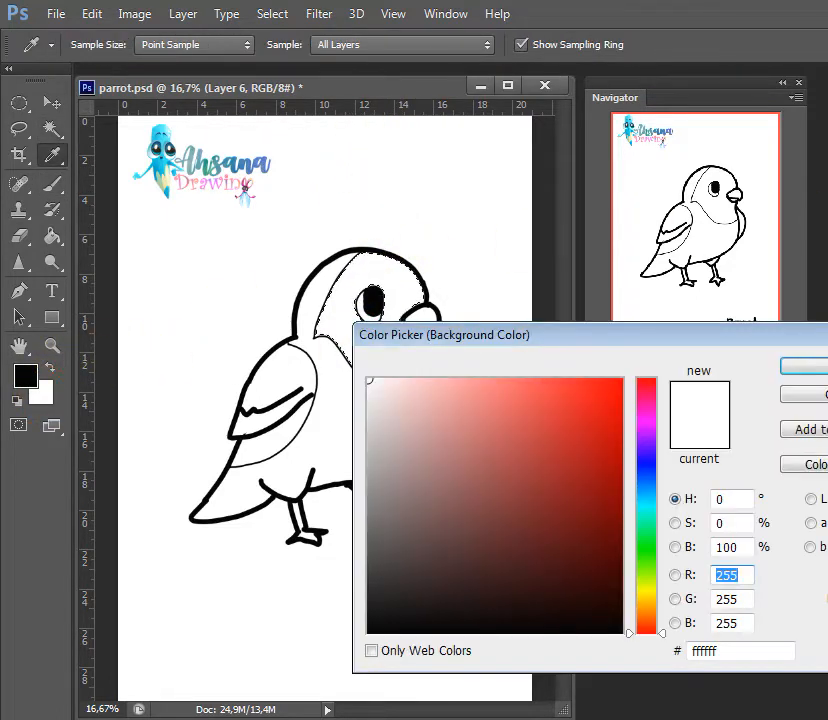
pyautogui.click(826, 222)
pyautogui.click(816, 367)
pyautogui.hotkey('ctrl', 'BackSpace')
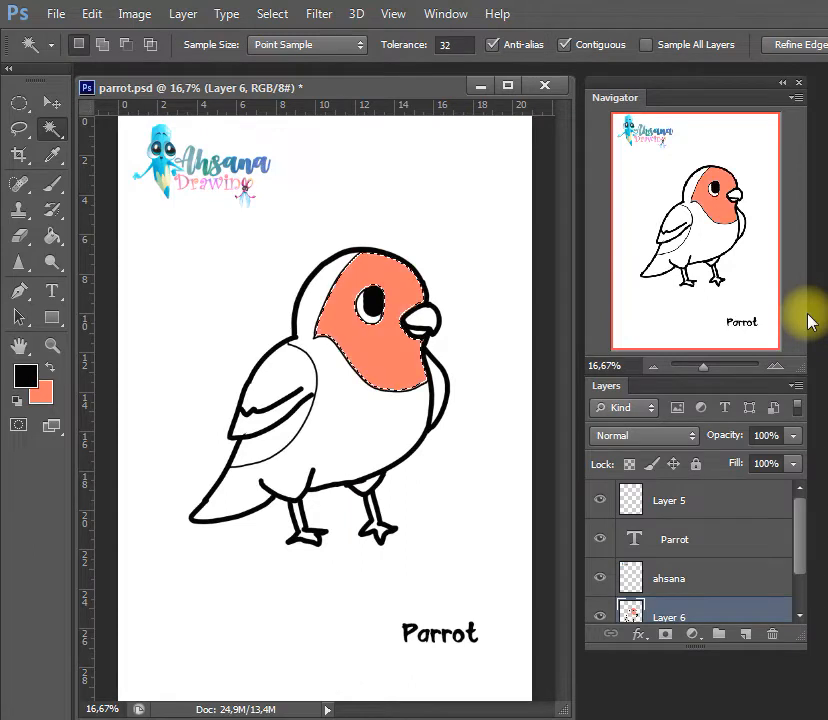
pyautogui.hotkey('ctrl', 'd')
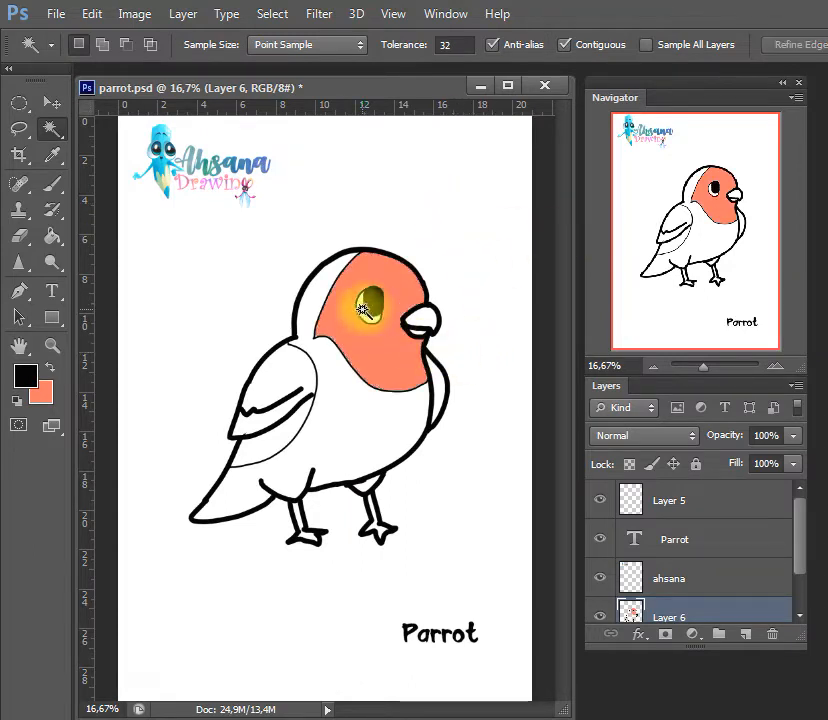
# Fill the white ring around the pupil with yellow ffdd3f
pyautogui.click(43, 400)
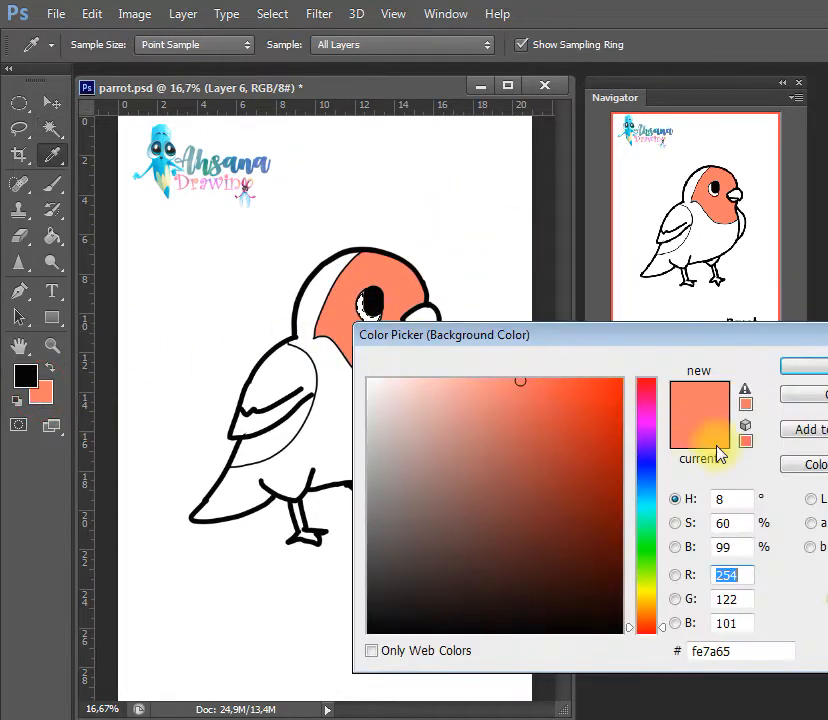
pyautogui.click(647, 598)
pyautogui.click(559, 380)
pyautogui.click(799, 366)
pyautogui.press('w')
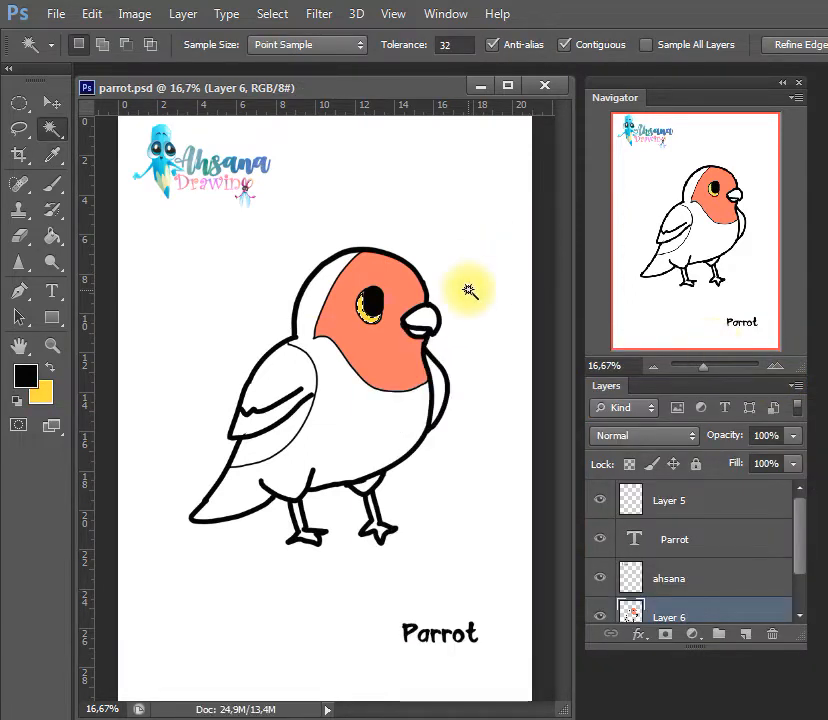
# Fill the body, back of the head, tail and the small front thigh area with light green
pyautogui.click(343, 440)
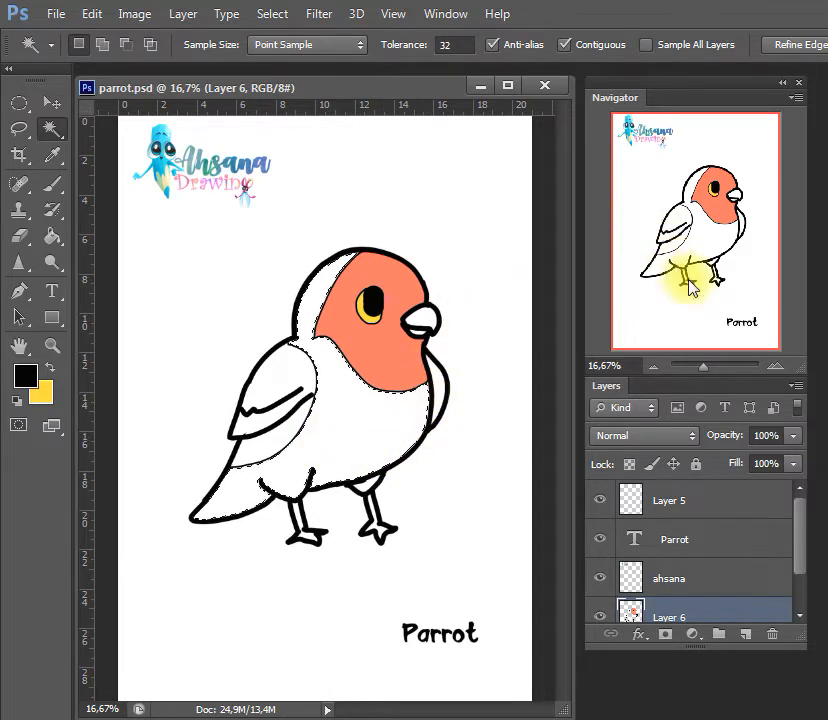
pyautogui.press('i')
pyautogui.press('x')
pyautogui.hotkey('ctrl', 'BackSpace')
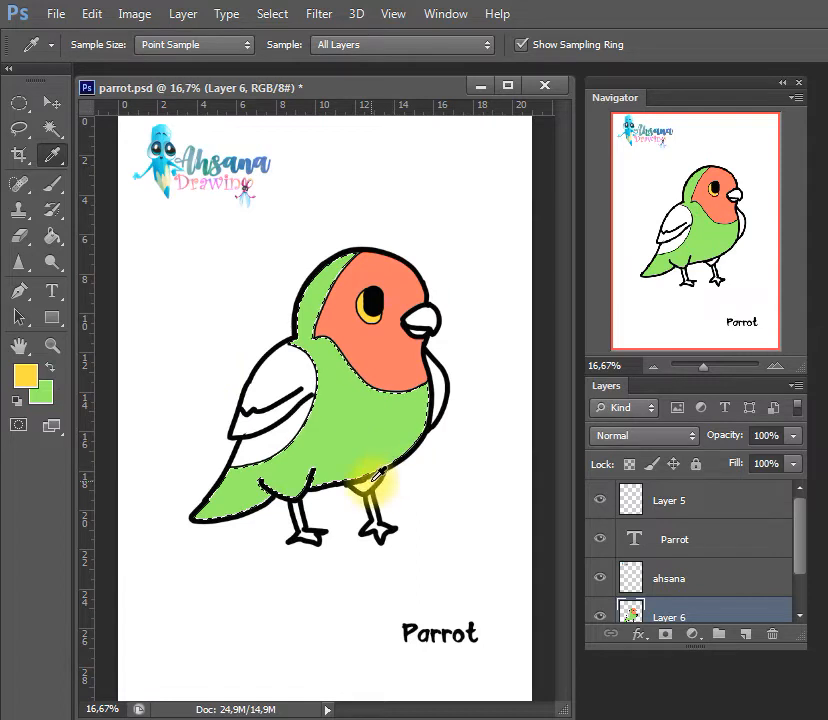
pyautogui.press('w')
pyautogui.click(368, 487)
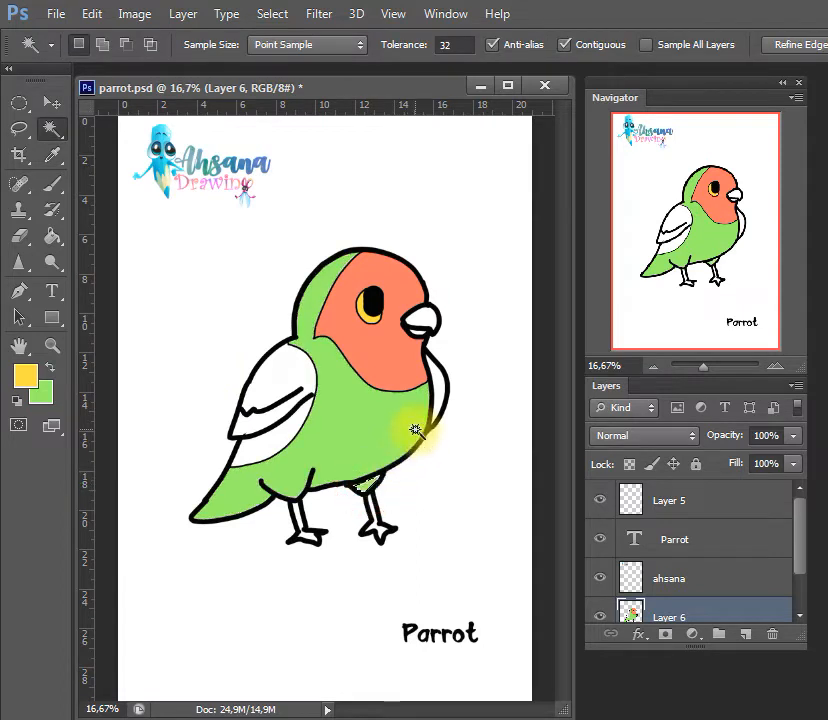
# Select the upper part of the near wing and the far wing, fill them with dark green 398710, and deselect
pyautogui.click(265, 371)
pyautogui.keyDown('shift'); pyautogui.click(440, 388); pyautogui.keyUp('shift')
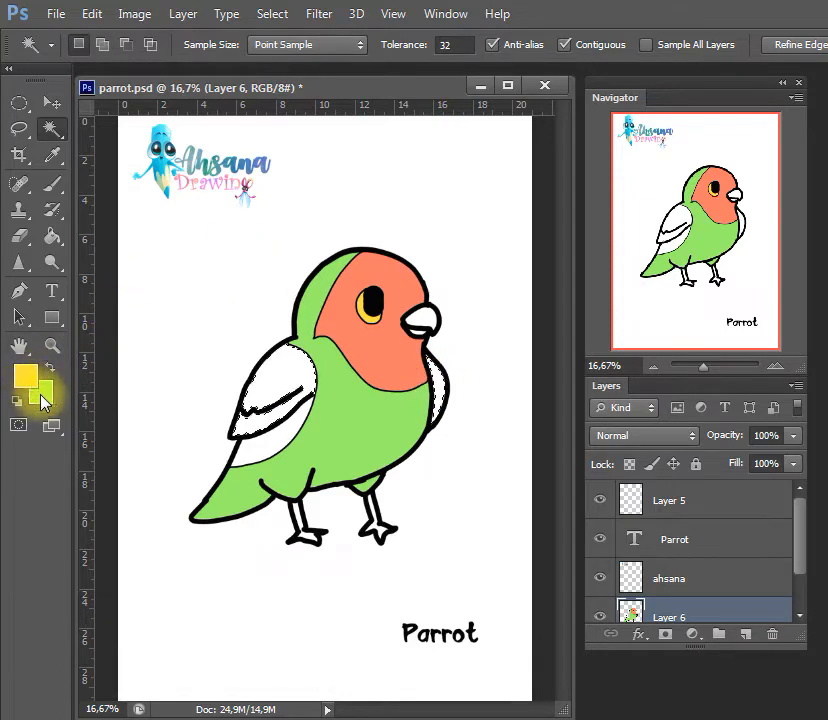
pyautogui.click(42, 398)
pyautogui.moveTo(517, 502)
pyautogui.mouseDown()
pyautogui.moveTo(569, 510)
pyautogui.moveTo(594, 484)
pyautogui.mouseUp()
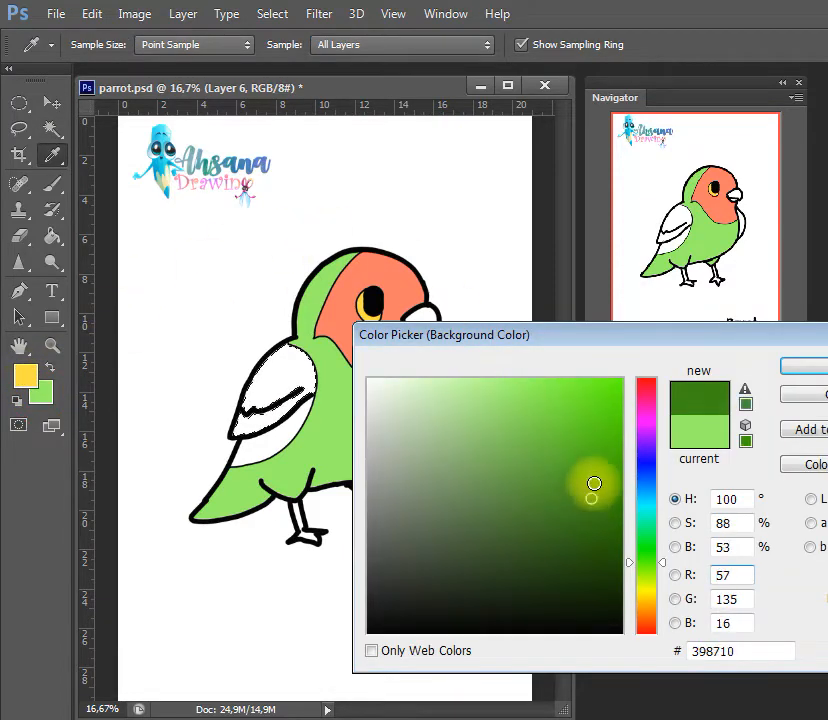
pyautogui.click(800, 368)
pyautogui.hotkey('ctrl', 'BackSpace')
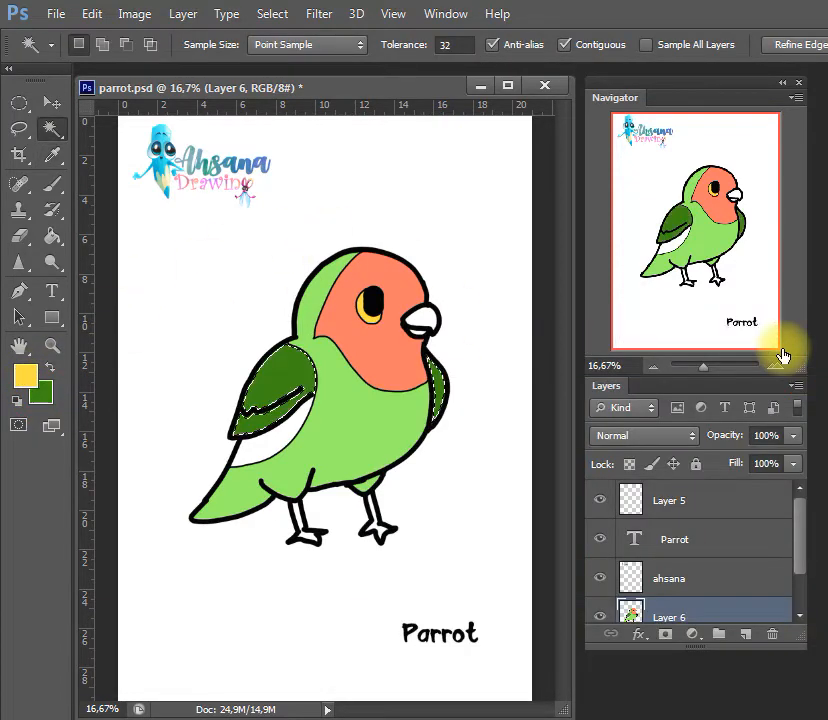
pyautogui.hotkey('ctrl', 'd')
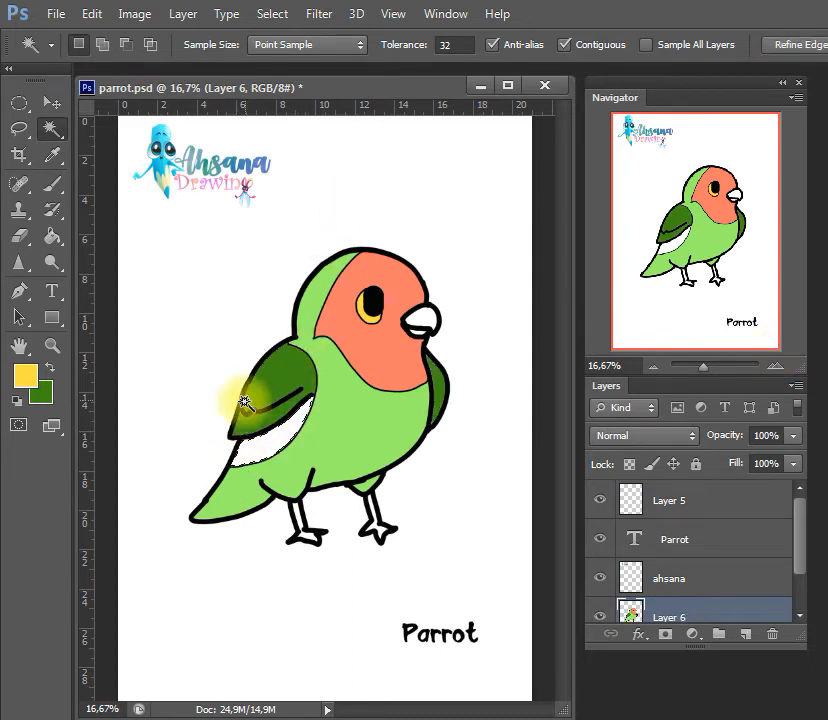
# Fill the white strip below the near wing's dark green area with blue 5667e9
pyautogui.click(48, 395)
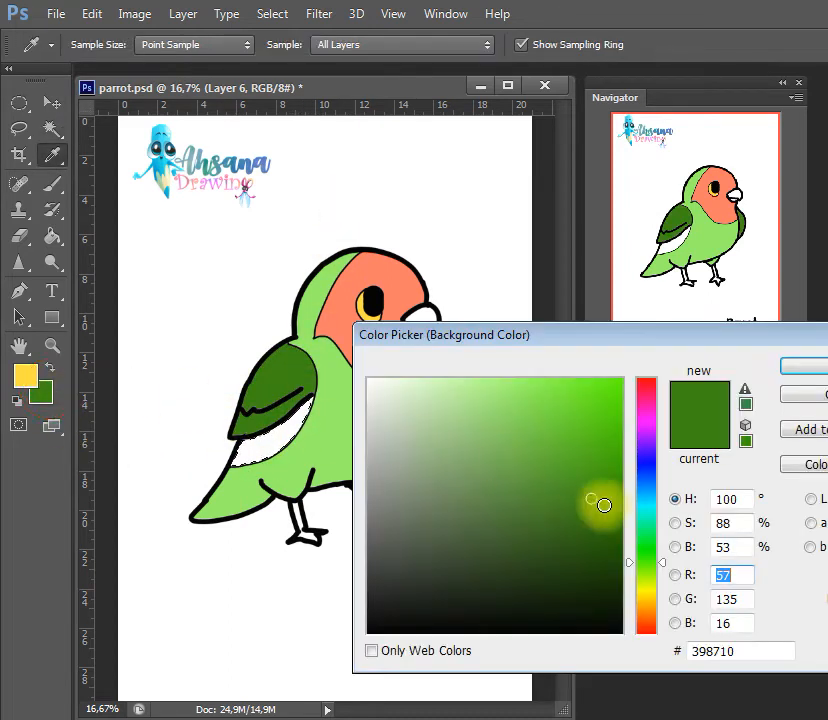
pyautogui.moveTo(648, 466); pyautogui.dragTo(648, 449)
pyautogui.click(532, 416)
pyautogui.click(647, 468)
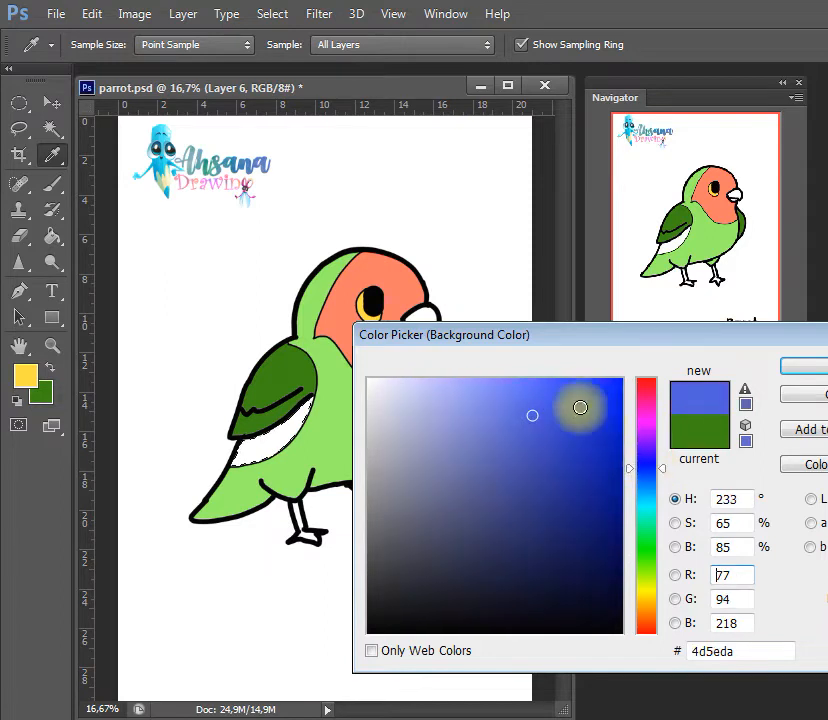
pyautogui.click(501, 379)
pyautogui.moveTo(506, 405); pyautogui.dragTo(528, 399)
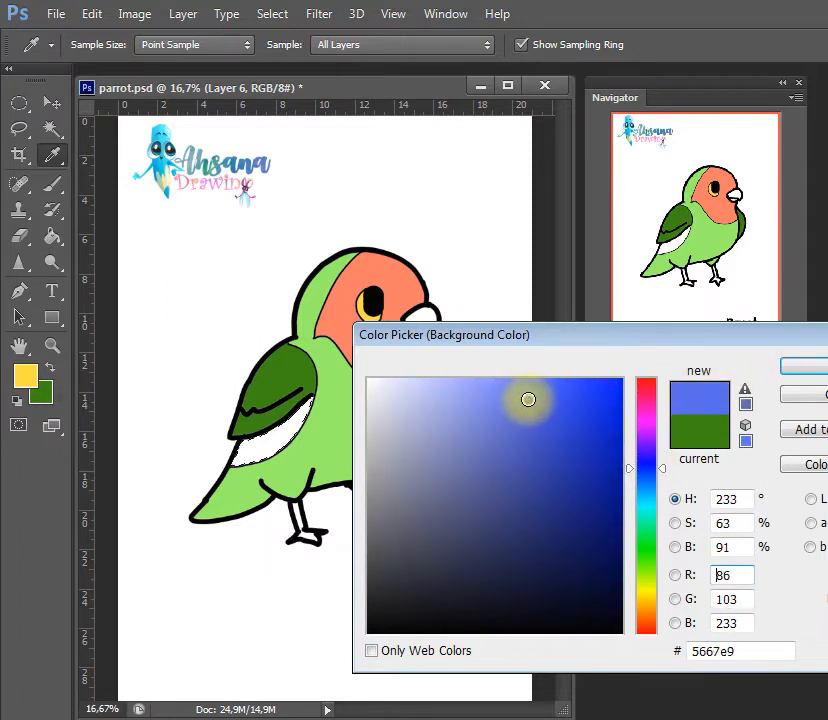
pyautogui.click(796, 366)
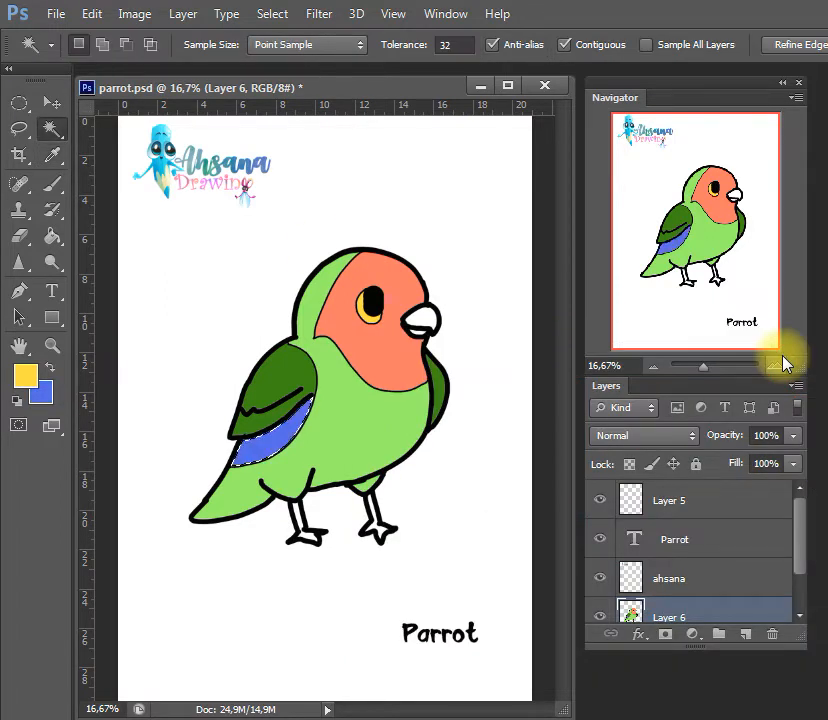
# Select the upper and lower beak together and fill them with orange-yellow e7ac39
pyautogui.click(428, 320)
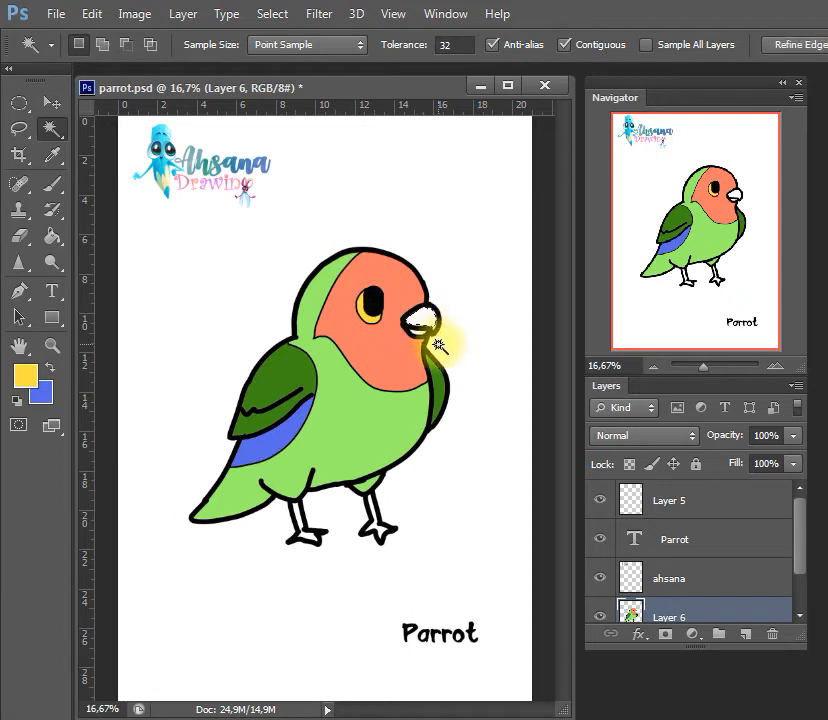
pyautogui.keyDown('shift'); pyautogui.click(360, 346); pyautogui.keyUp('shift')
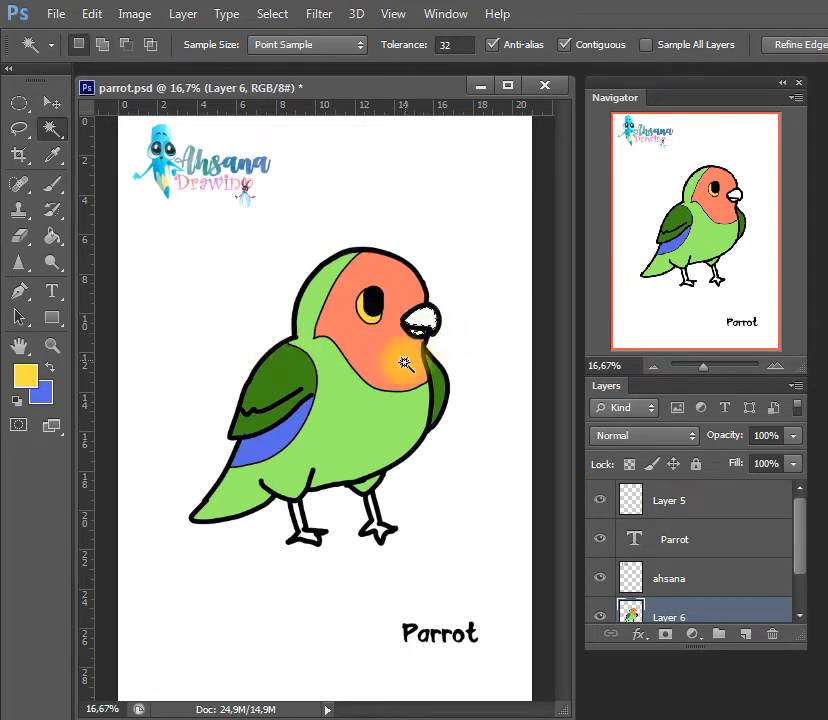
pyautogui.click(41, 393)
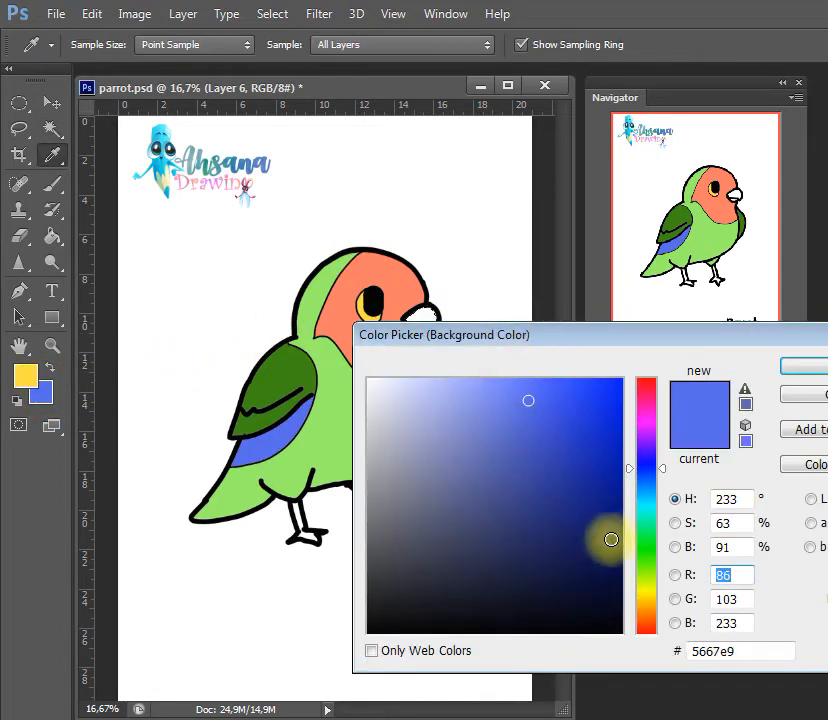
pyautogui.click(645, 601)
pyautogui.click(582, 398)
pyautogui.click(545, 389)
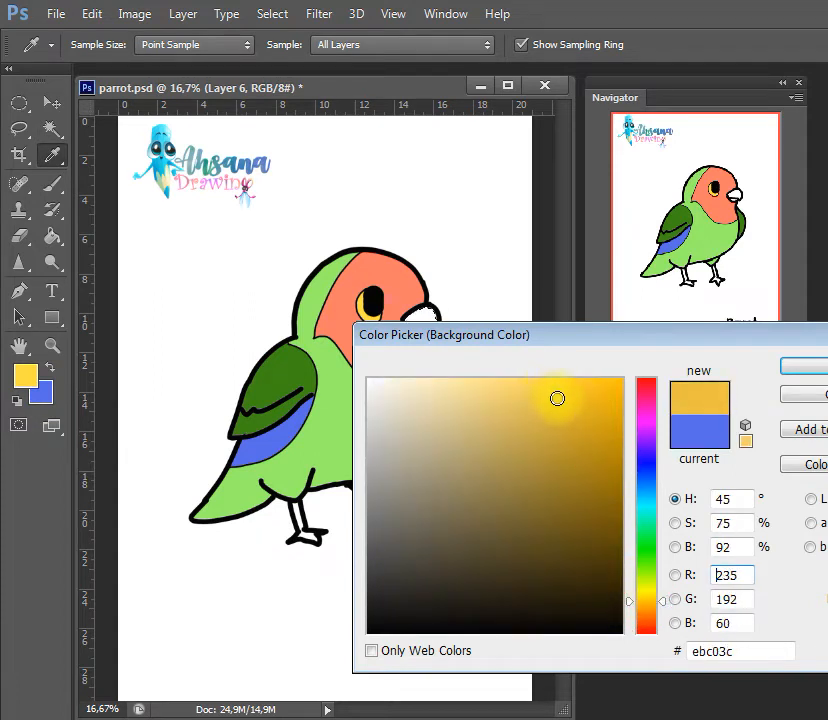
pyautogui.moveTo(557, 398); pyautogui.dragTo(559, 402)
pyautogui.click(649, 604)
pyautogui.click(651, 606)
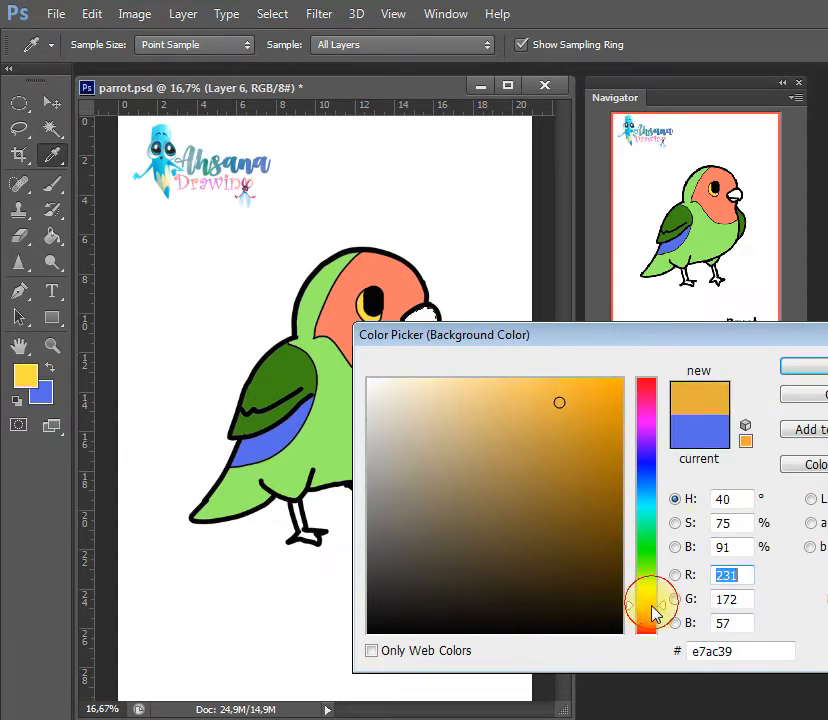
pyautogui.click(782, 368)
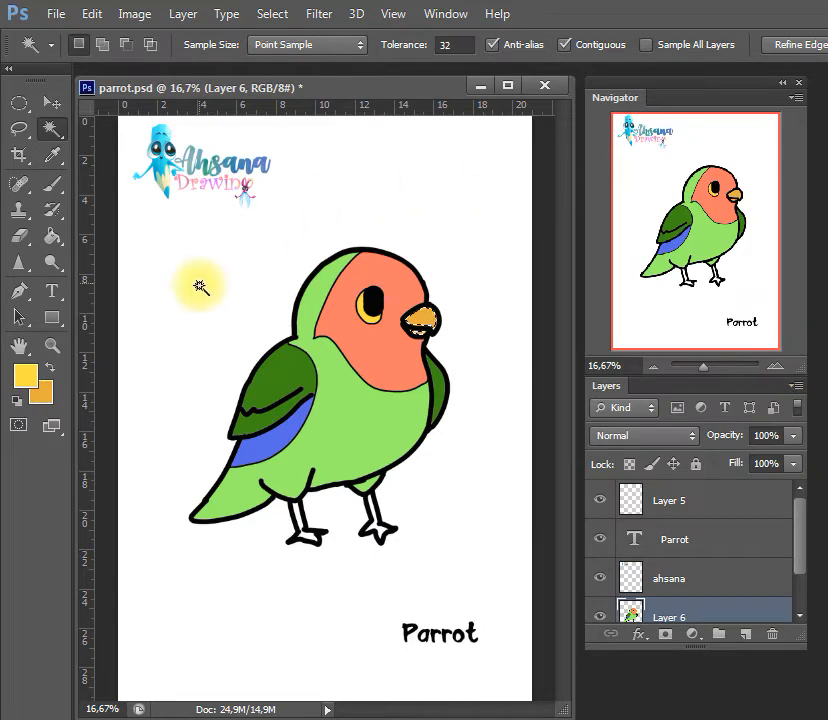
# Paint a pale orange highlight on the upper beak with a 35 px brush, keeping it within the beak selection
pyautogui.click(50, 368)
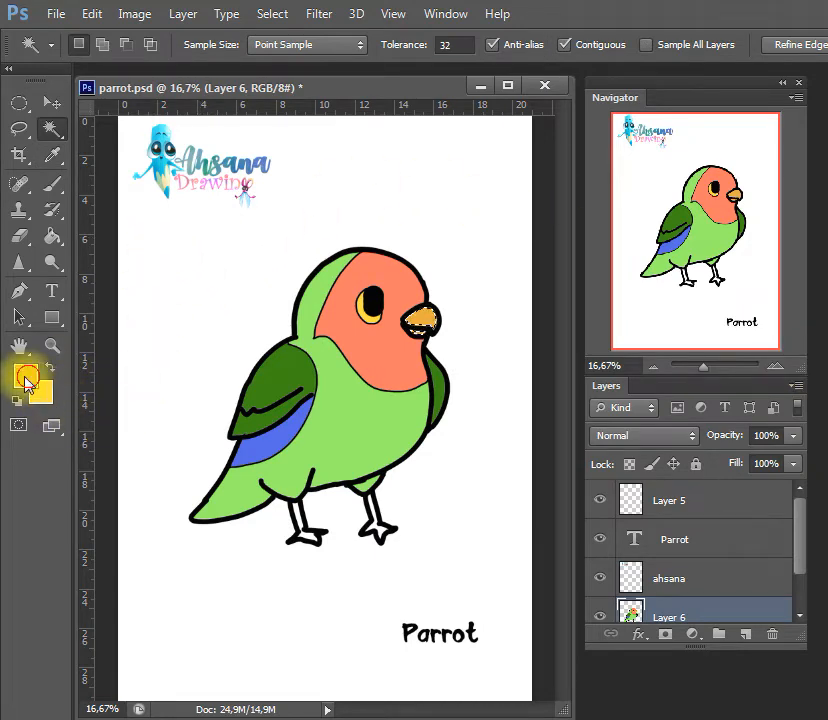
pyautogui.click(26, 376)
pyautogui.click(483, 375)
pyautogui.click(782, 356)
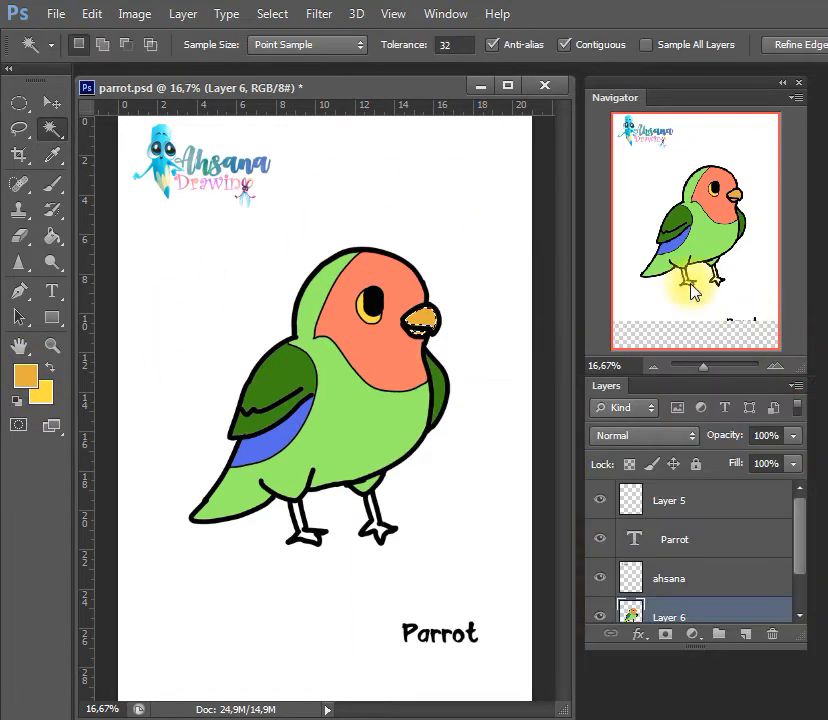
pyautogui.press('b')
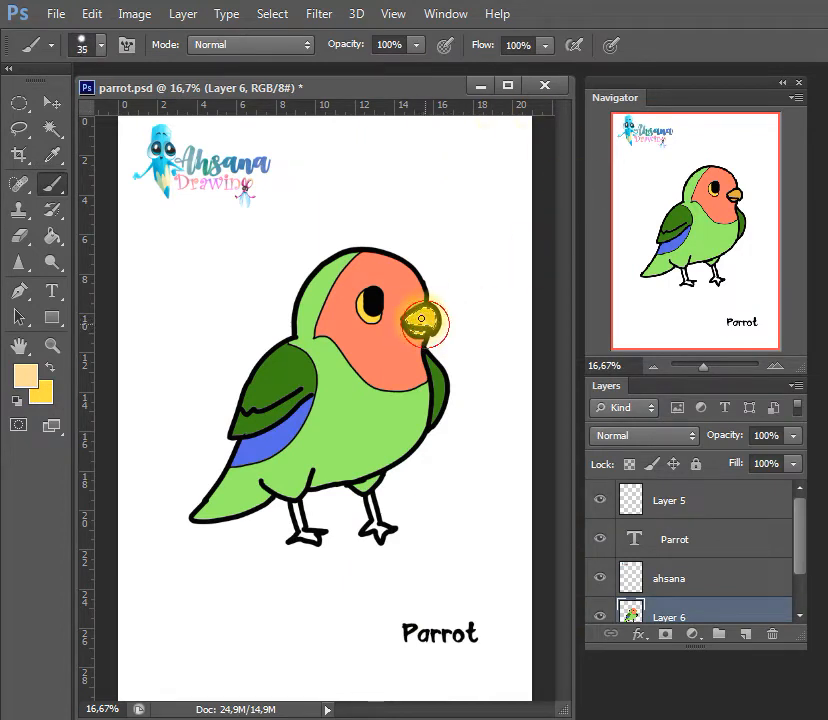
pyautogui.moveTo(421, 318)
pyautogui.mouseDown()
pyautogui.moveTo(422, 326)
pyautogui.moveTo(443, 310)
pyautogui.moveTo(419, 316)
pyautogui.moveTo(428, 318)
pyautogui.moveTo(420, 312)
pyautogui.mouseUp()
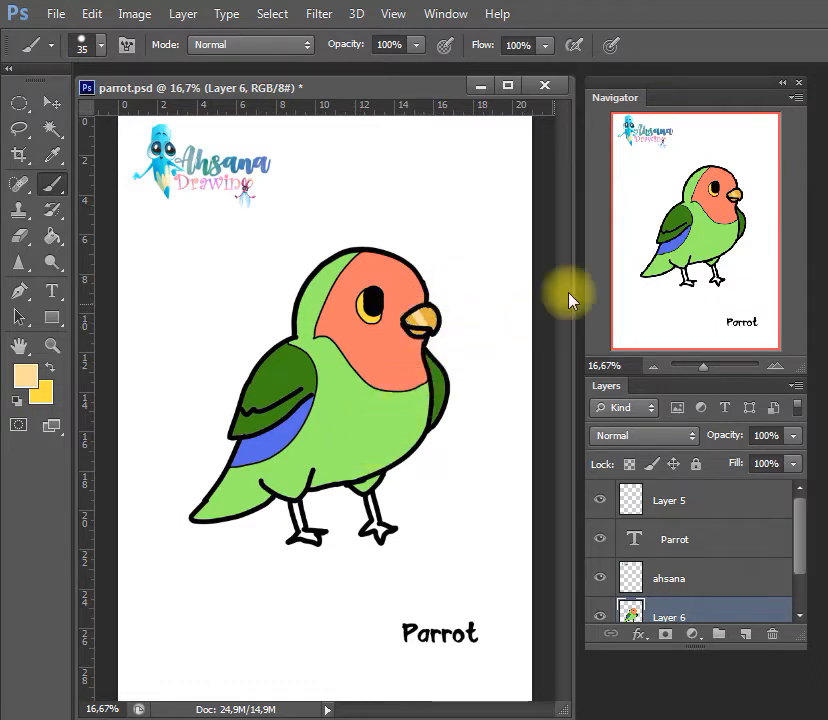
pyautogui.press('w')
pyautogui.click(370, 444)
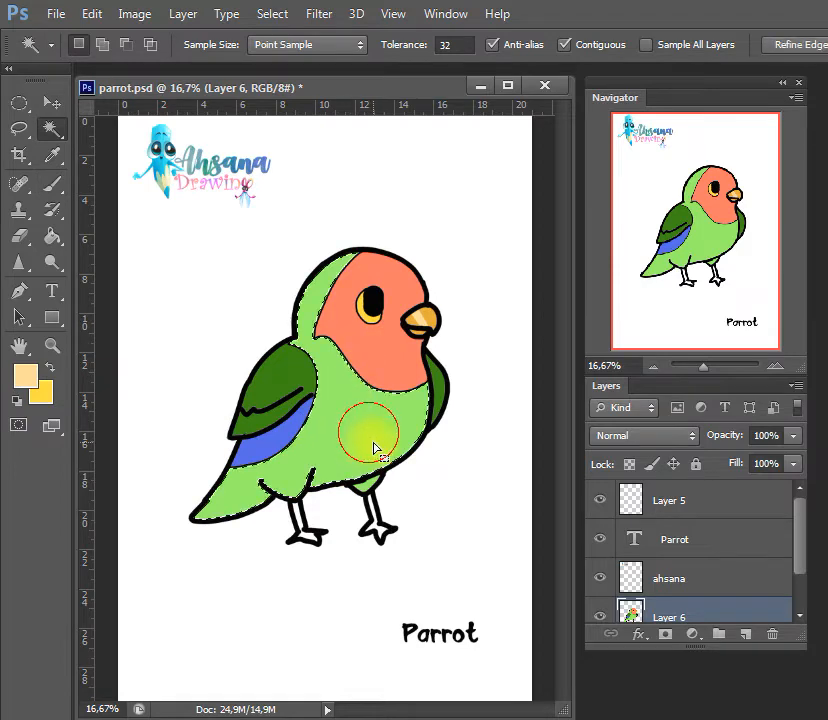
pyautogui.hotkey('ctrl', 'd')
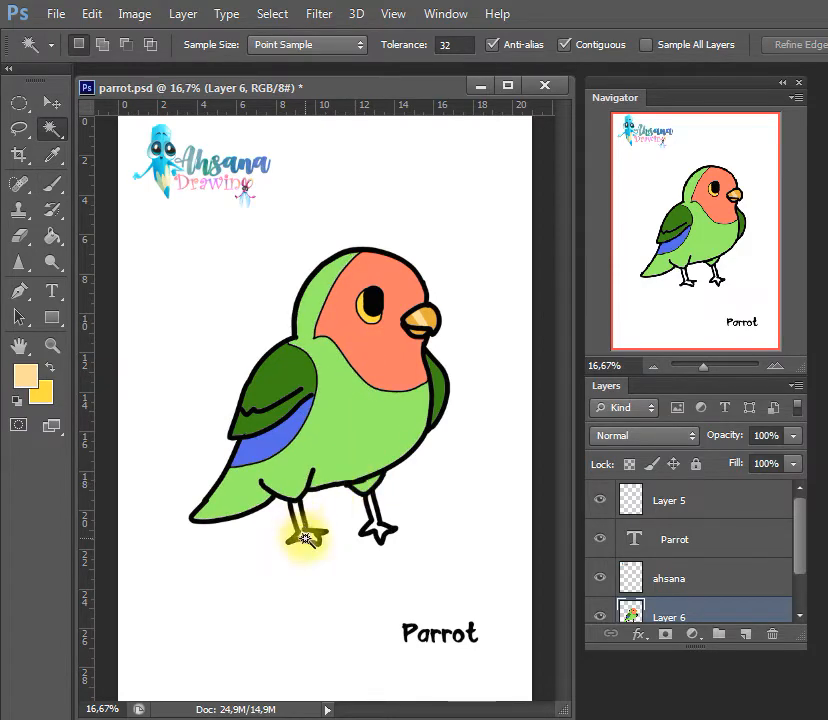
# Select the white interiors of both legs and feet together
pyautogui.click(306, 538)
pyautogui.keyDown('shift'); pyautogui.click(378, 532); pyautogui.keyUp('shift')
pyautogui.hotkey('ctrl', 'z')
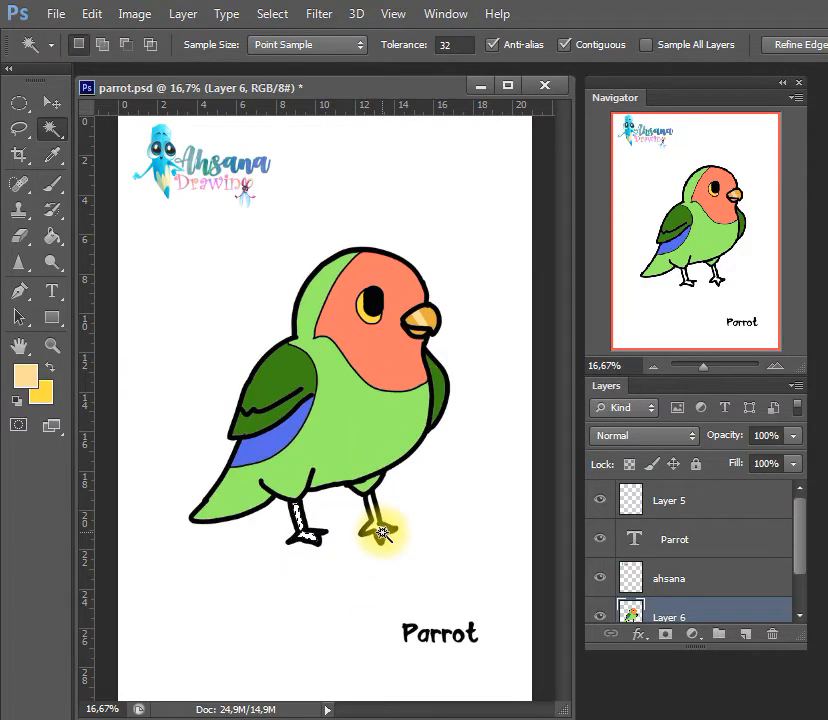
pyautogui.keyDown('shift'); pyautogui.click(379, 531); pyautogui.keyUp('shift')
# Fill the selected legs and feet with a muted orange-brown
pyautogui.click(46, 397)
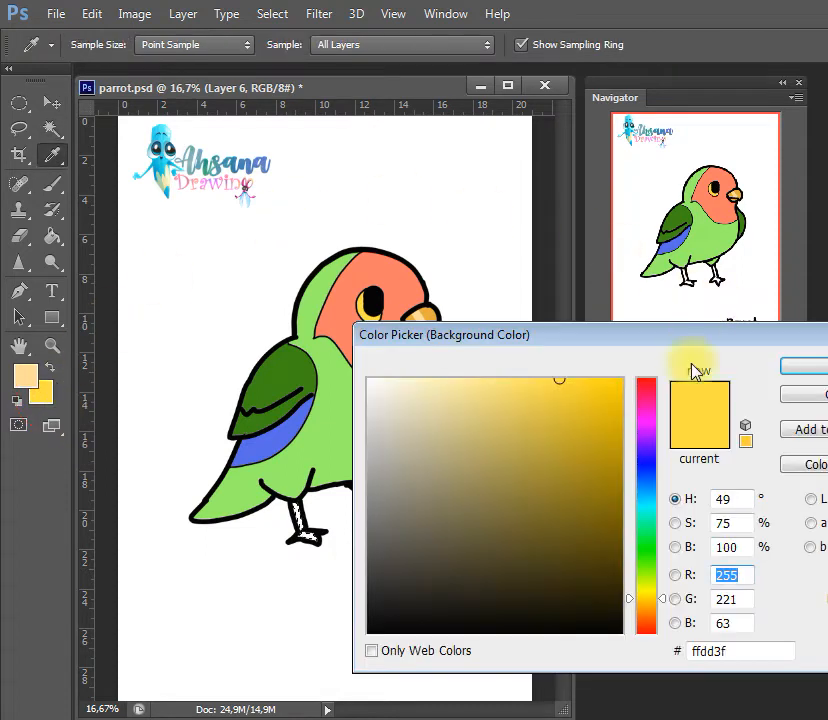
pyautogui.click(645, 628)
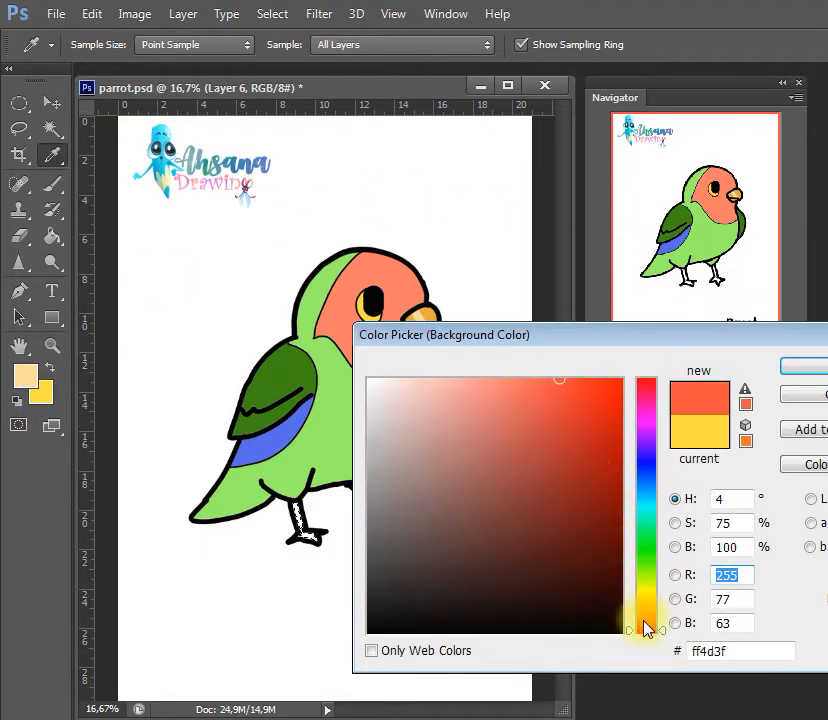
pyautogui.click(646, 619)
pyautogui.click(475, 481)
pyautogui.moveTo(475, 481)
pyautogui.mouseDown()
pyautogui.moveTo(482, 434)
pyautogui.moveTo(501, 426)
pyautogui.mouseUp()
pyautogui.click(800, 367)
pyautogui.press('w')
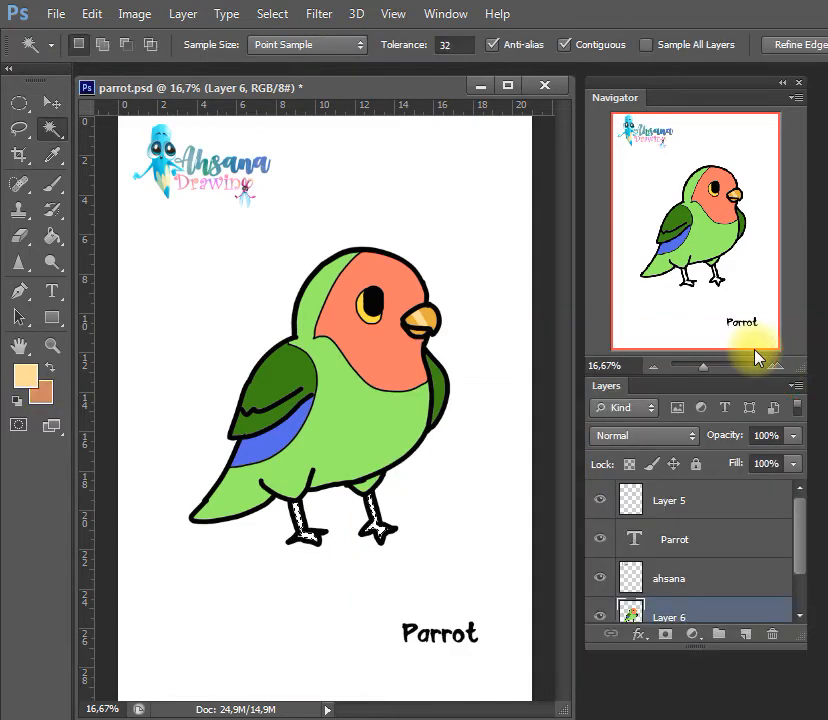
# Fill the selected legs and feet with a brighter orange, e58759, keeping their selection active
pyautogui.click(41, 393)
pyautogui.moveTo(518, 410); pyautogui.dragTo(523, 403)
pyautogui.click(806, 366)
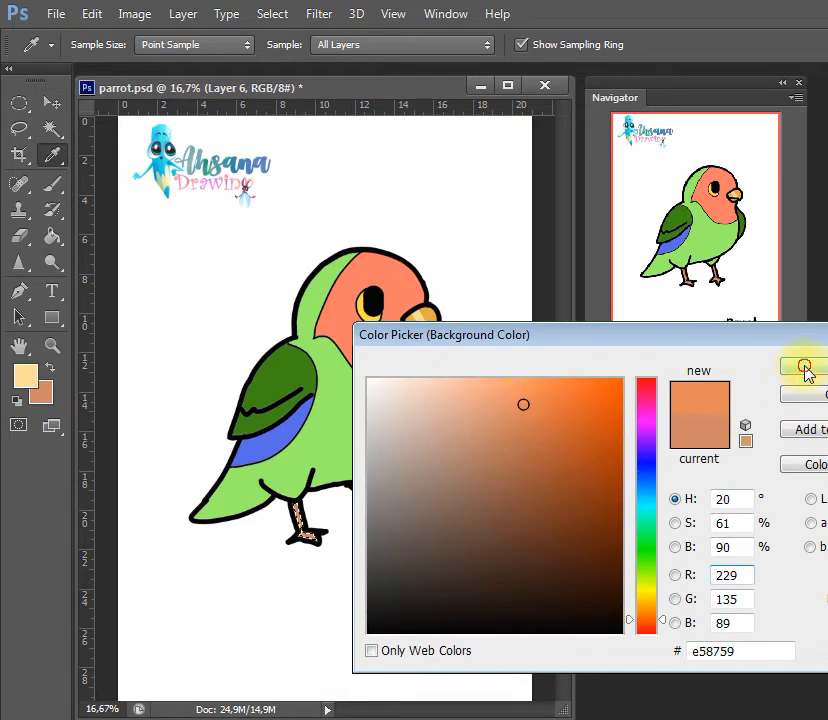
pyautogui.hotkey('ctrl', 'BackSpace')
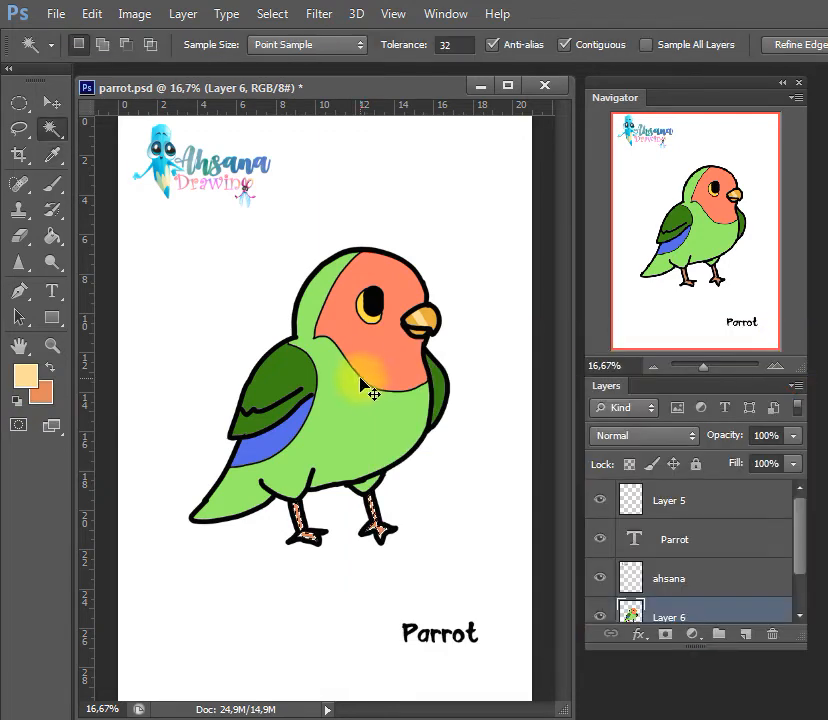
pyautogui.hotkey('ctrl', 'd')
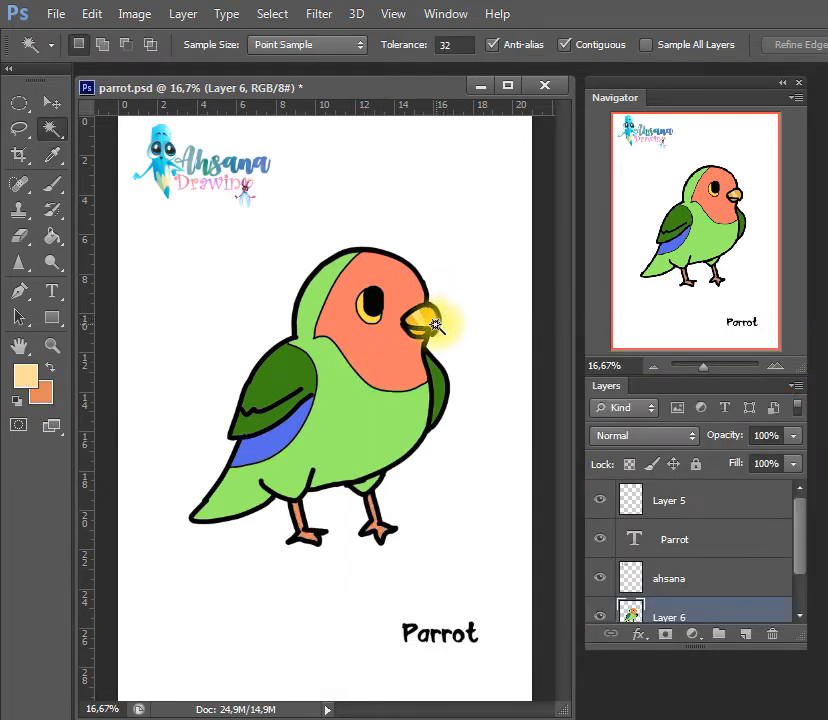
pyautogui.hotkey('ctrl', 'z')
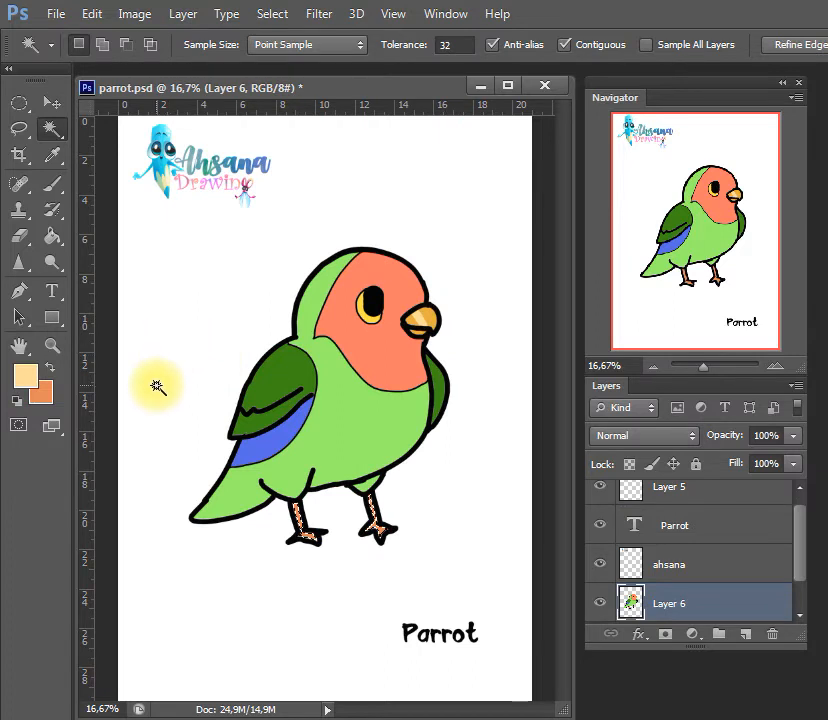
# Refill the selected legs and feet with the brownish gray ad9e97
pyautogui.click(41, 393)
pyautogui.moveTo(436, 427); pyautogui.dragTo(399, 460)
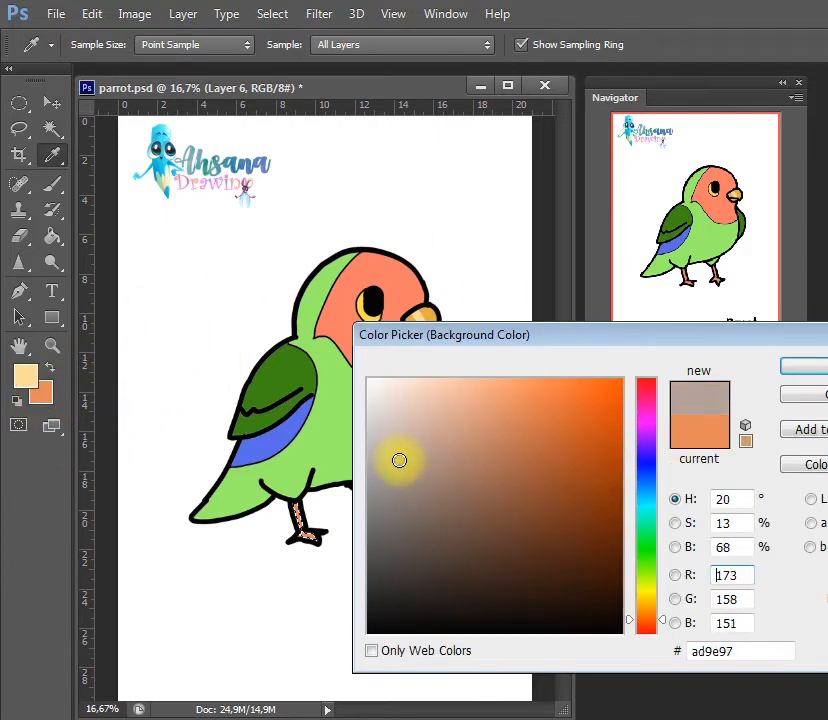
pyautogui.click(800, 368)
pyautogui.press('w')
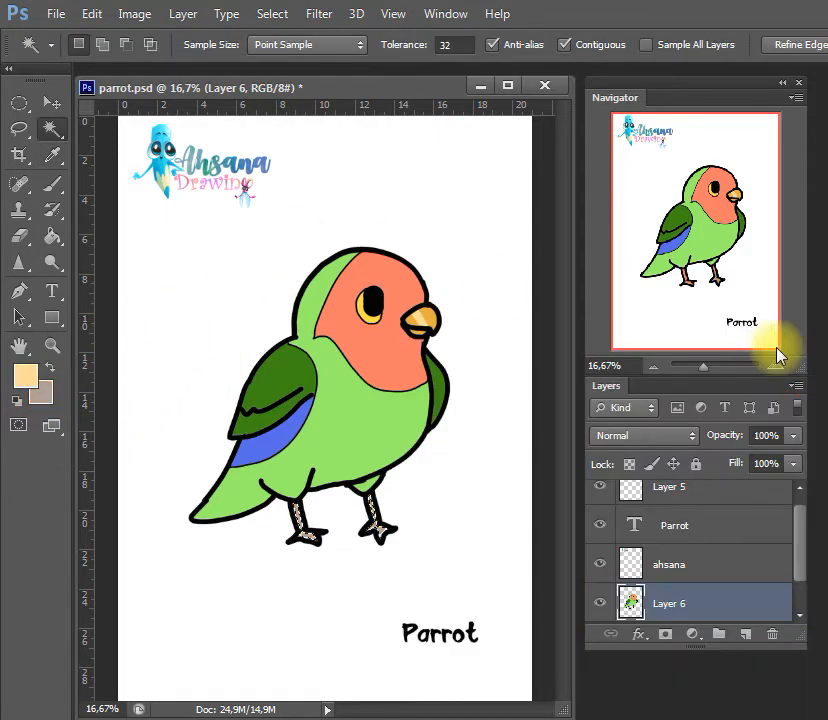
# Fill the selected legs and feet with the very light warm gray e5dfdc
pyautogui.click(41, 393)
pyautogui.click(383, 423)
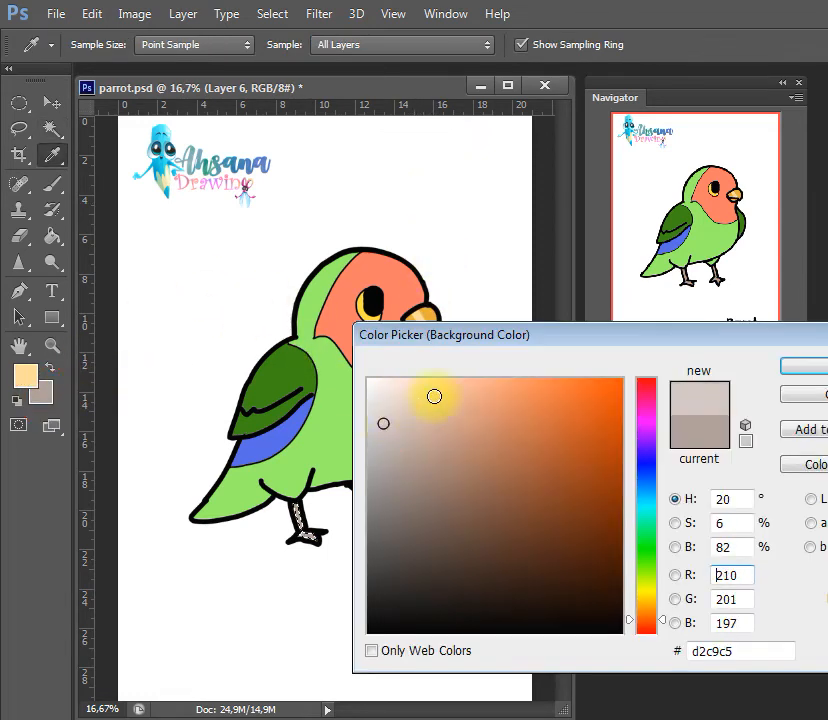
pyautogui.click(377, 403)
pyautogui.click(800, 367)
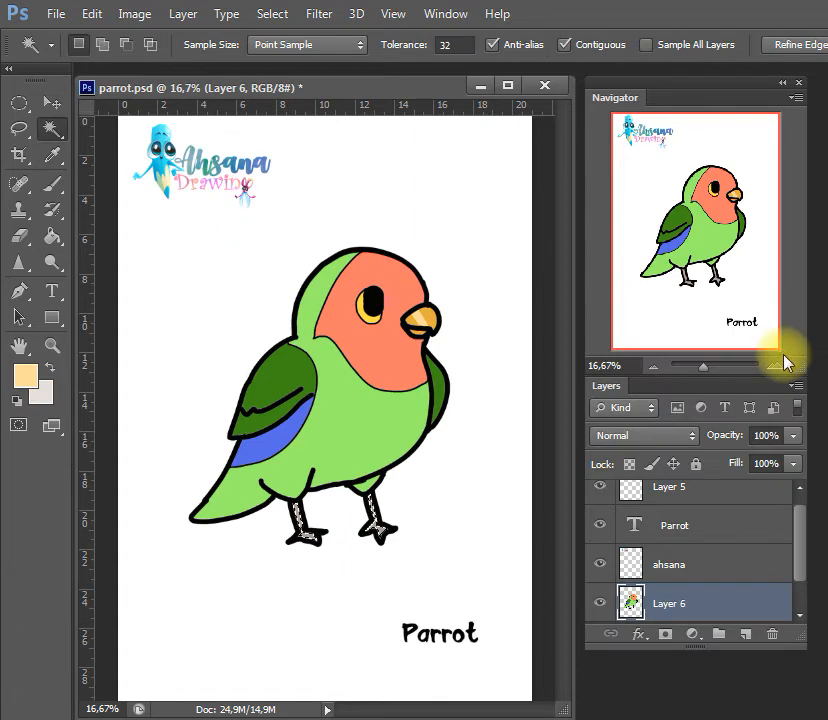
# Paint medium gray shading on both legs and feet with a 35 px brush, keeping it within their selection
pyautogui.click(50, 368)
pyautogui.click(28, 380)
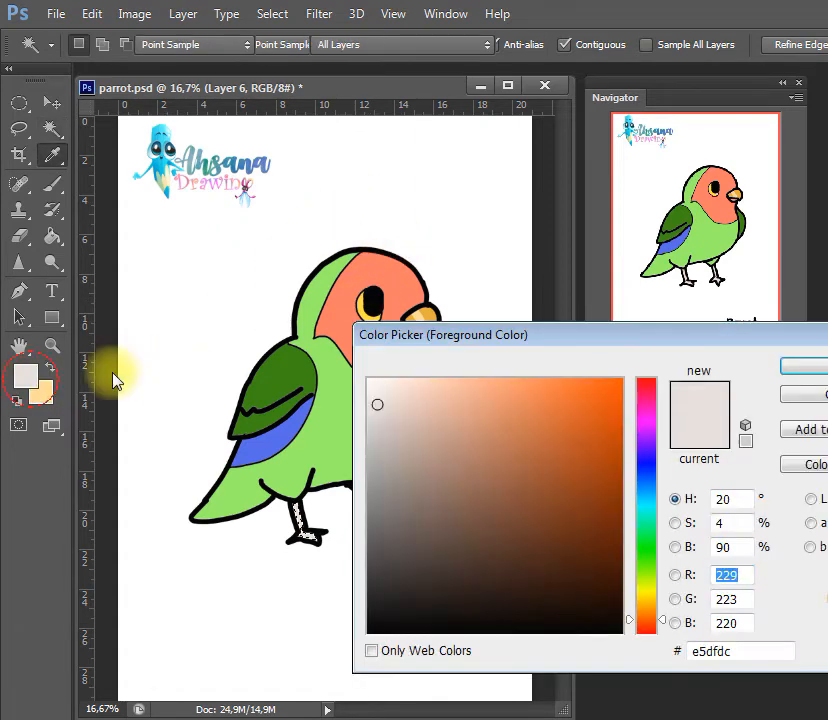
pyautogui.click(369, 447)
pyautogui.click(800, 367)
pyautogui.press('g')
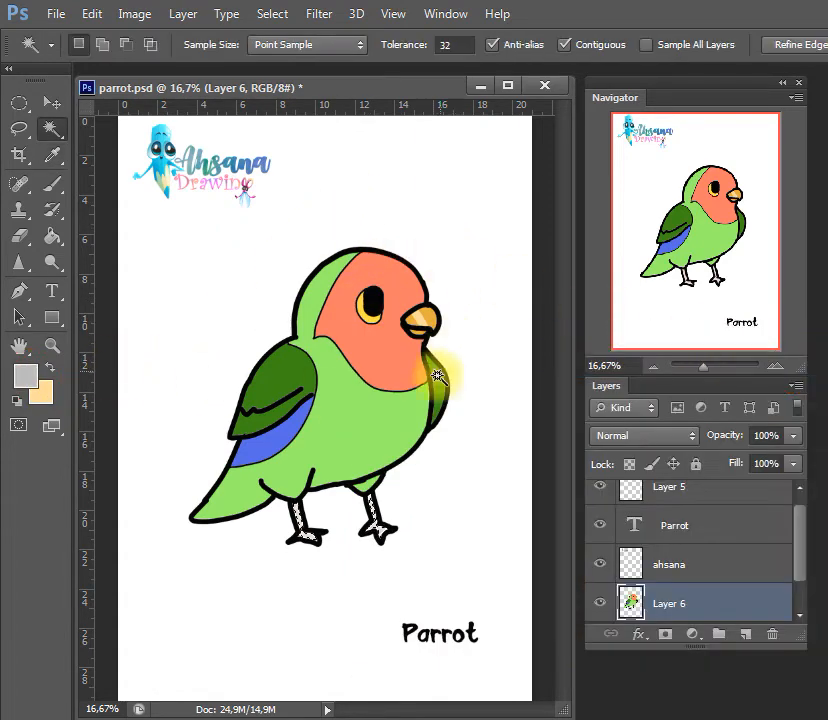
pyautogui.press('b')
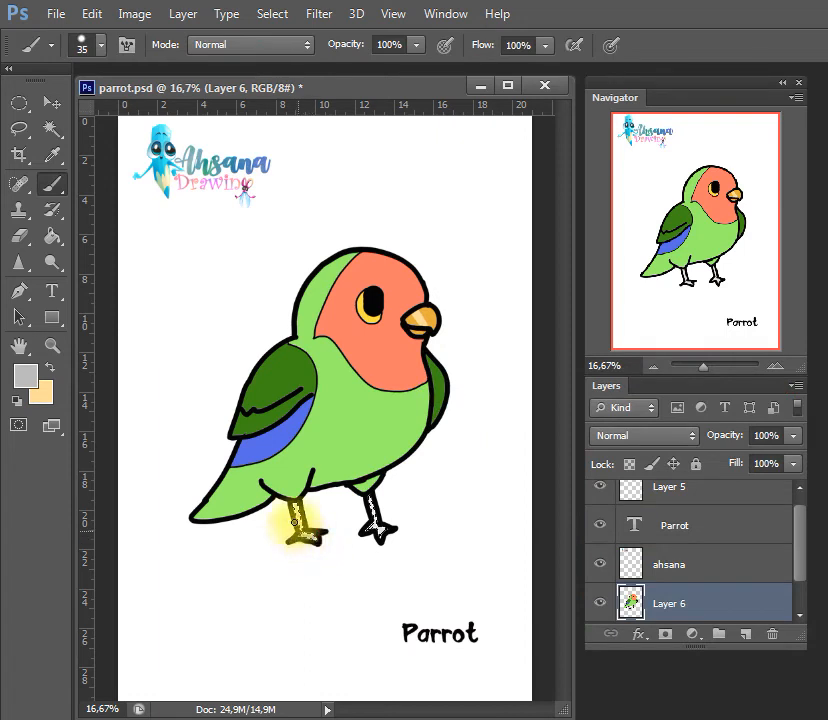
pyautogui.moveTo(294, 522); pyautogui.dragTo(312, 538)
pyautogui.moveTo(376, 536)
pyautogui.mouseDown()
pyautogui.moveTo(390, 536)
pyautogui.moveTo(372, 521)
pyautogui.moveTo(363, 483)
pyautogui.mouseUp()
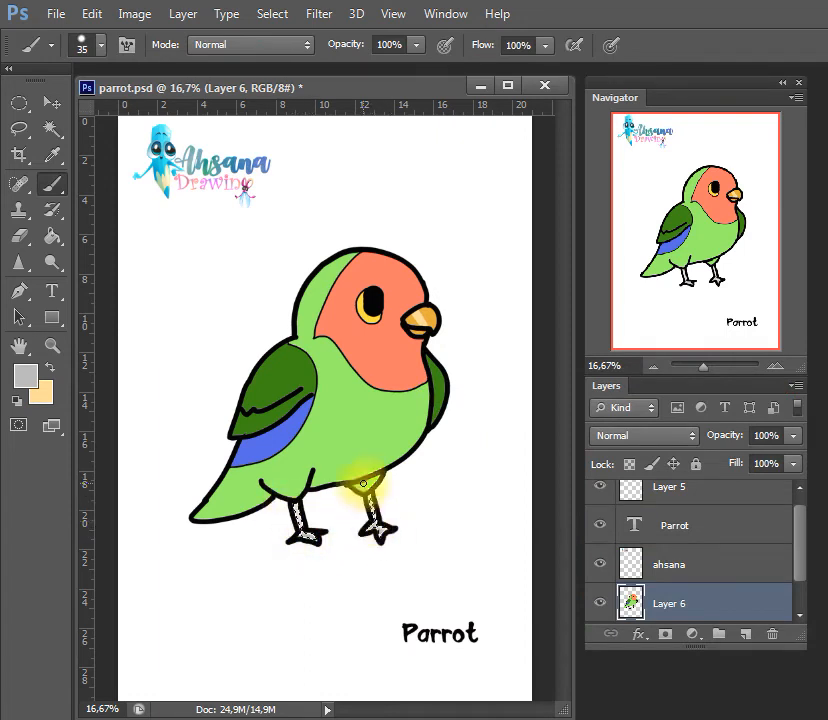
# Select the light green plumage and paint darker green shading along the belly, tail and thigh undersides with a 100 px brush, then clear the selection
pyautogui.press('w')
pyautogui.click(373, 475)
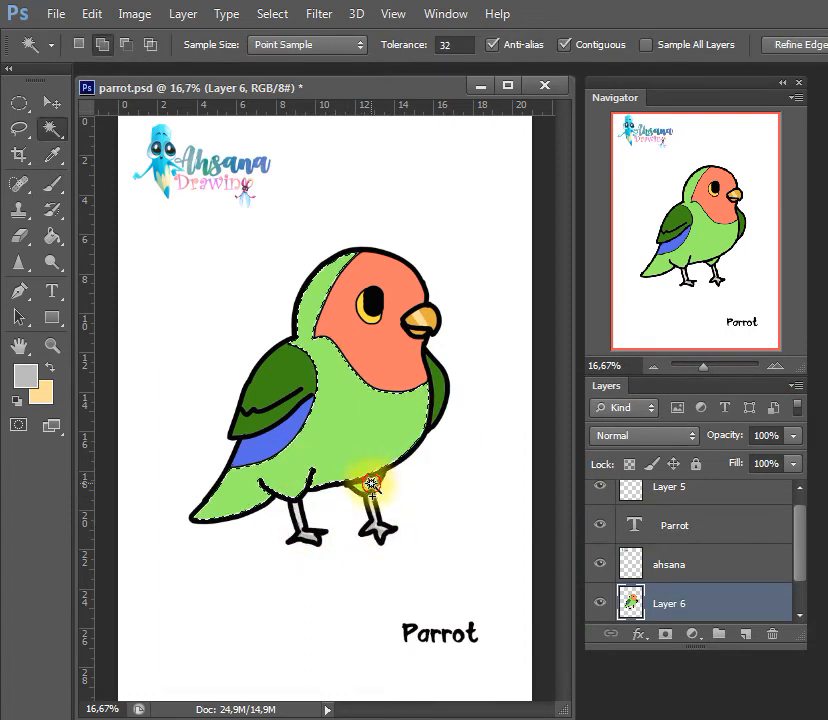
pyautogui.click(41, 393)
pyautogui.click(323, 434)
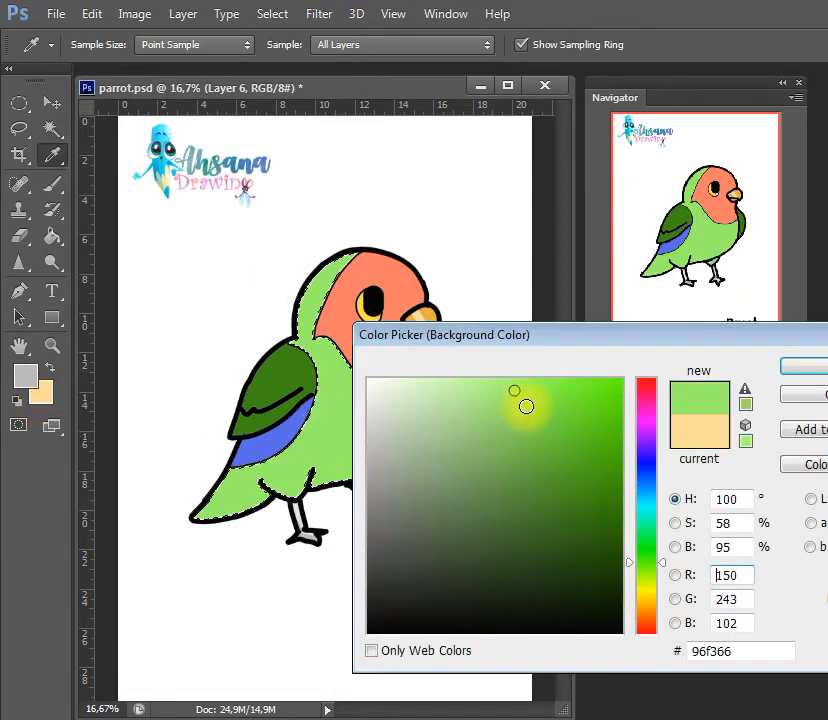
pyautogui.moveTo(526, 406); pyautogui.dragTo(525, 432)
pyautogui.click(805, 362)
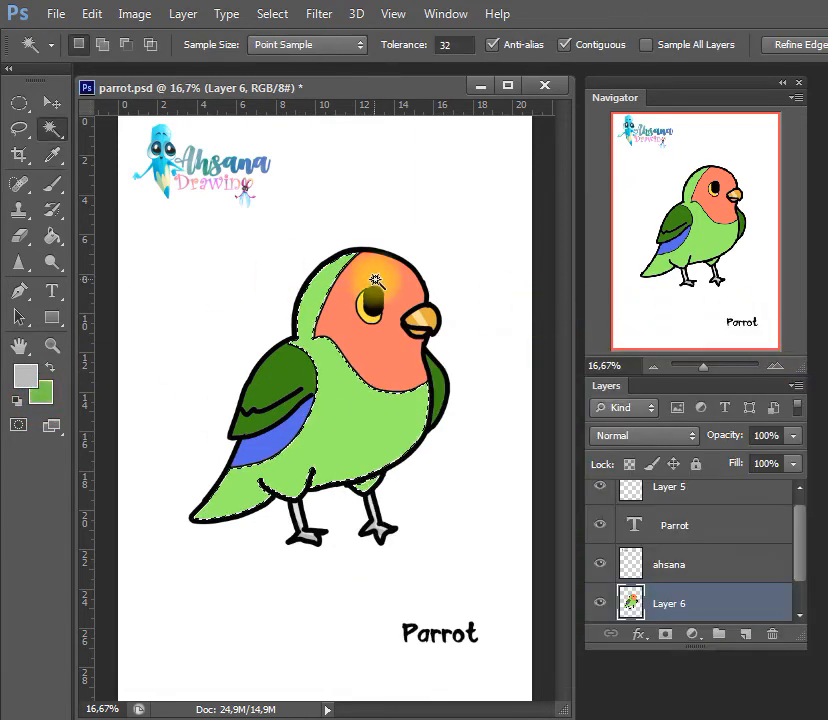
pyautogui.press('b')
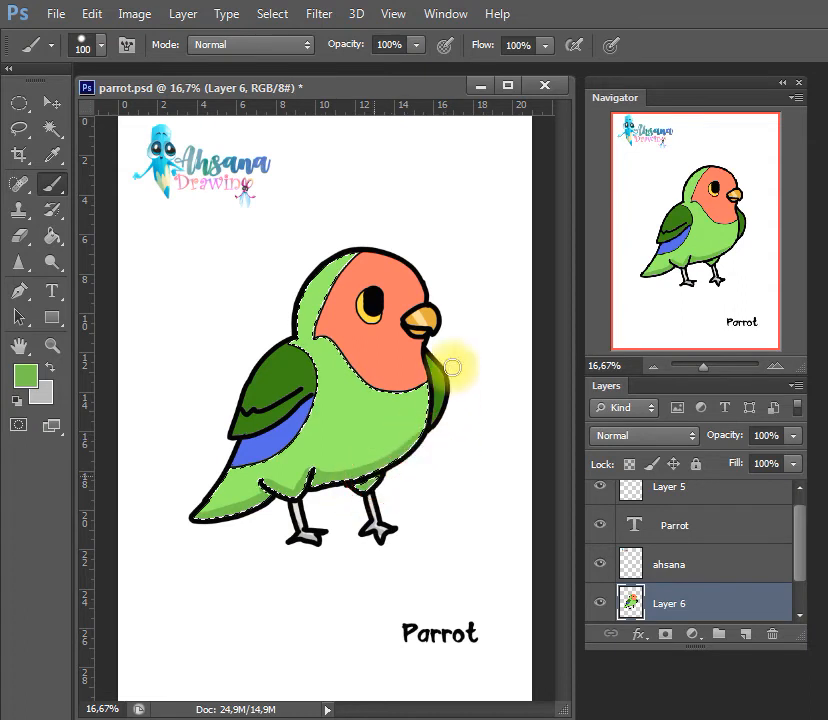
pyautogui.moveTo(417, 419)
pyautogui.mouseDown()
pyautogui.moveTo(397, 302)
pyautogui.moveTo(275, 397)
pyautogui.mouseUp()
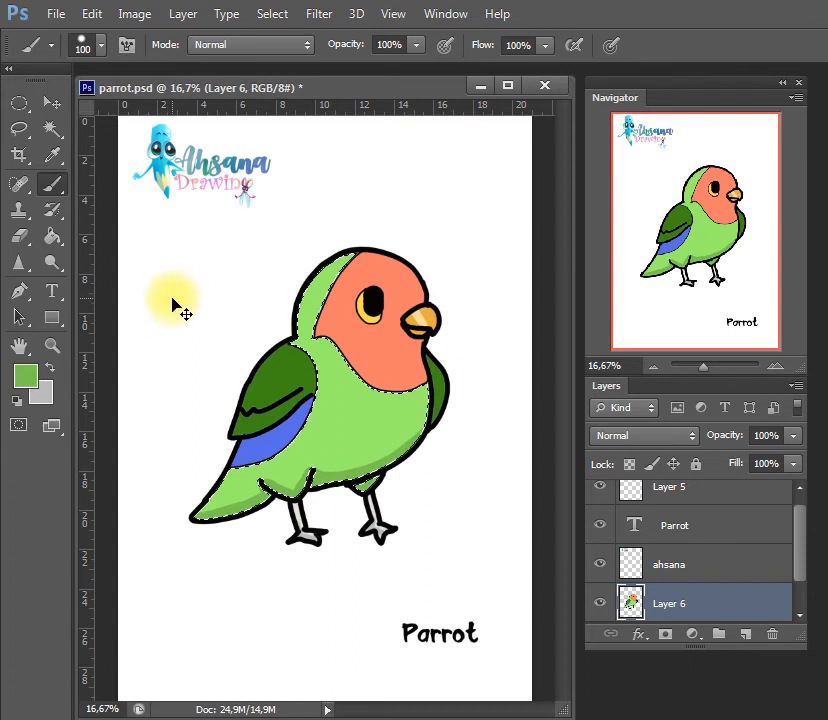
pyautogui.hotkey('ctrl', 'd')
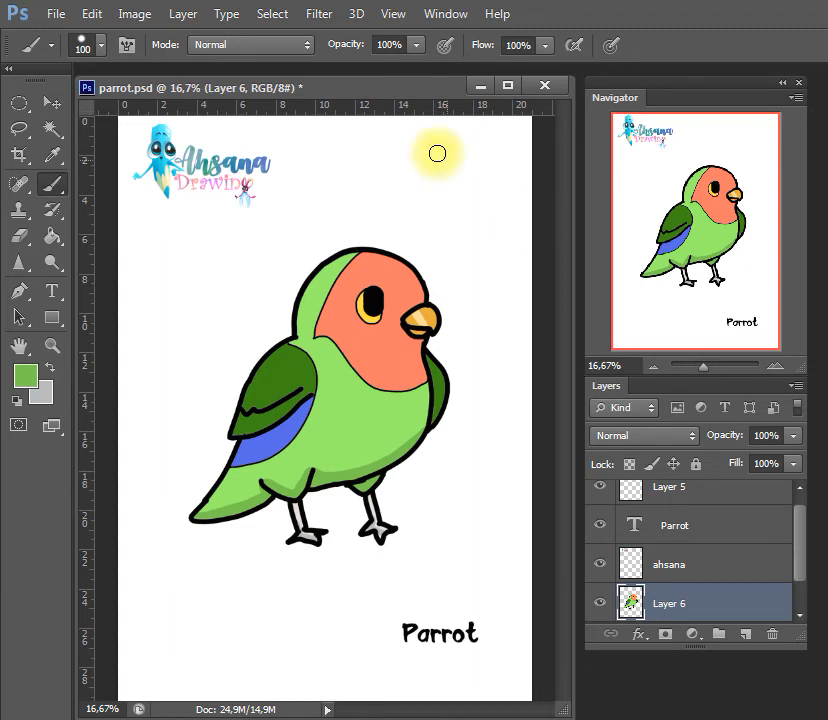
# Select the light green plumage and coral face, and paint pale green c8ffac highlights on the back of the head and tail
pyautogui.press('w')
pyautogui.click(303, 290)
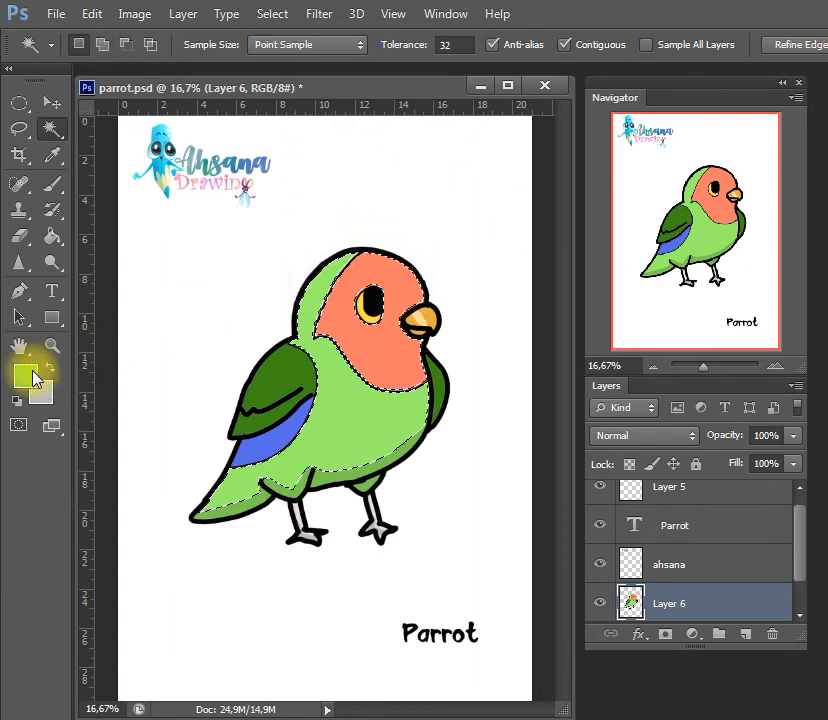
pyautogui.click(26, 375)
pyautogui.moveTo(514, 392); pyautogui.dragTo(449, 379)
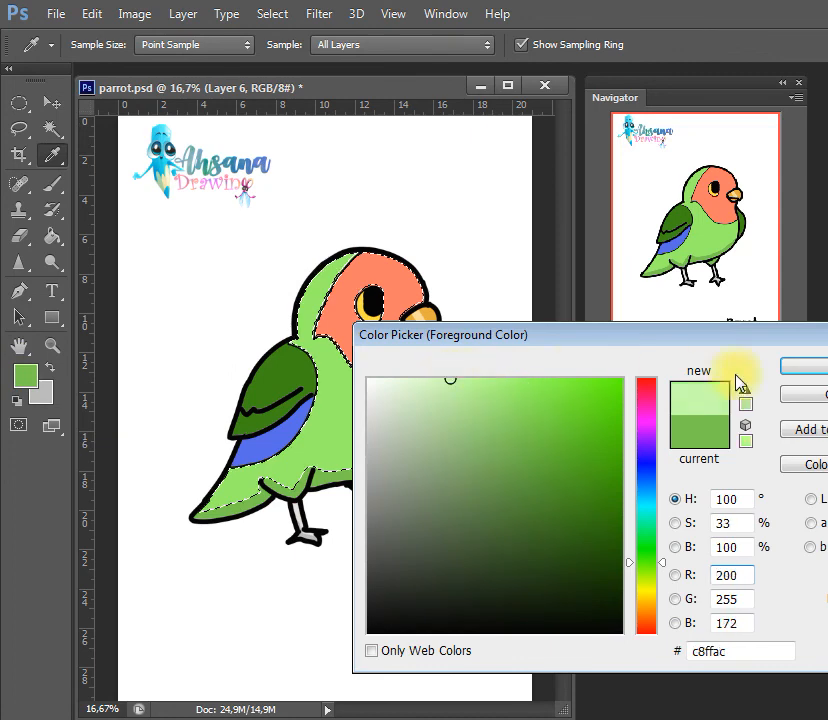
pyautogui.click(802, 365)
pyautogui.press('b')
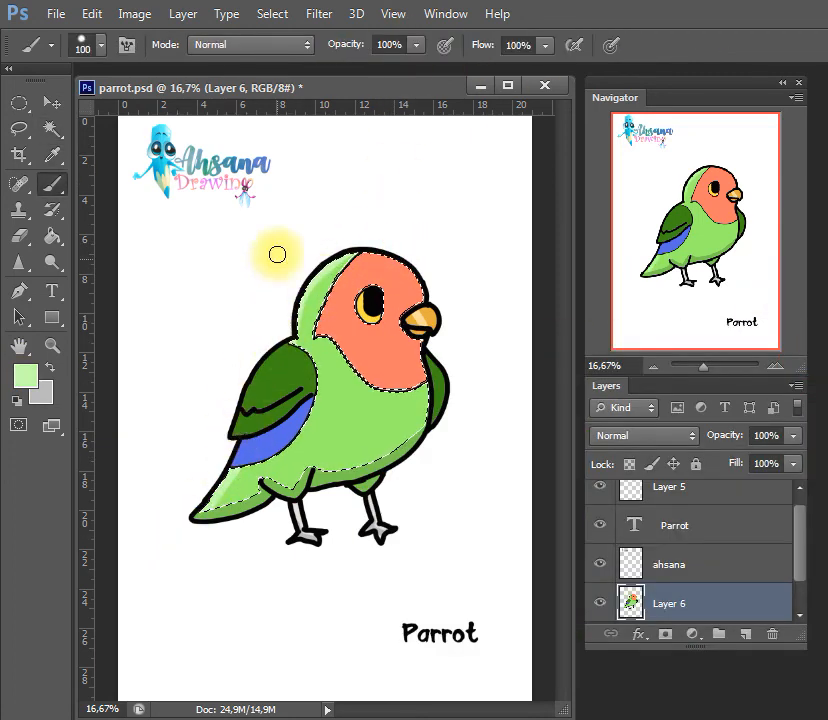
# Sample the face's coral color and lighten it to a pale salmon as the brush color
pyautogui.click(28, 380)
pyautogui.click(338, 262)
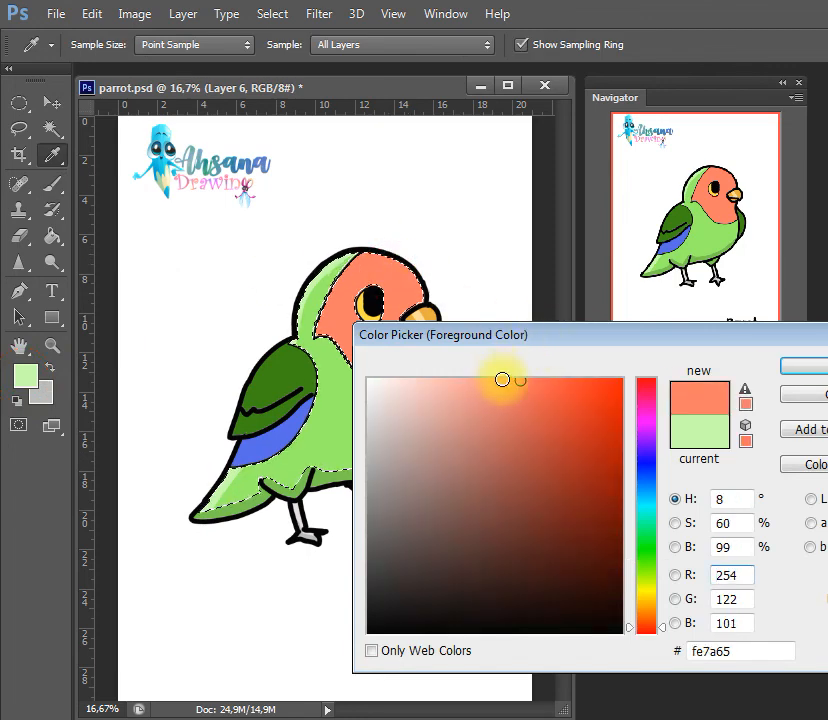
pyautogui.moveTo(500, 379); pyautogui.dragTo(456, 379)
pyautogui.click(797, 366)
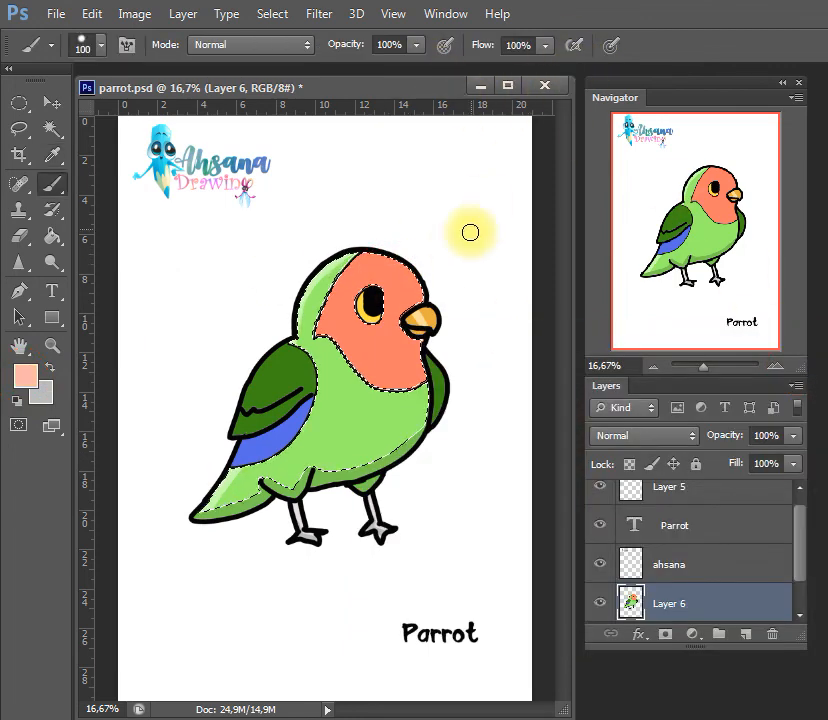